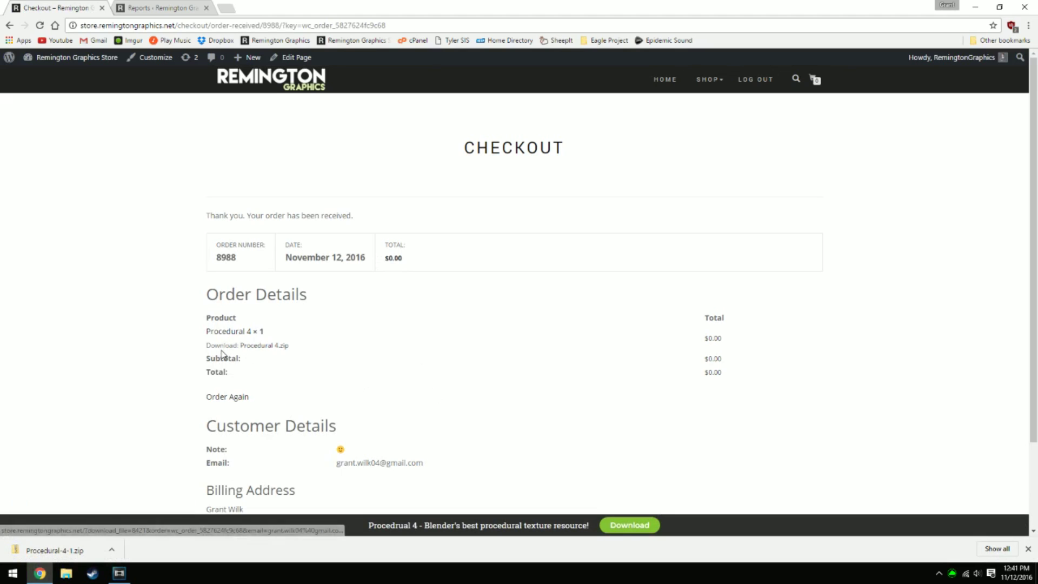
# Download Procedural 4.zip from the order details and place the archive in the middle of the desktop
pyautogui.click(262, 351)
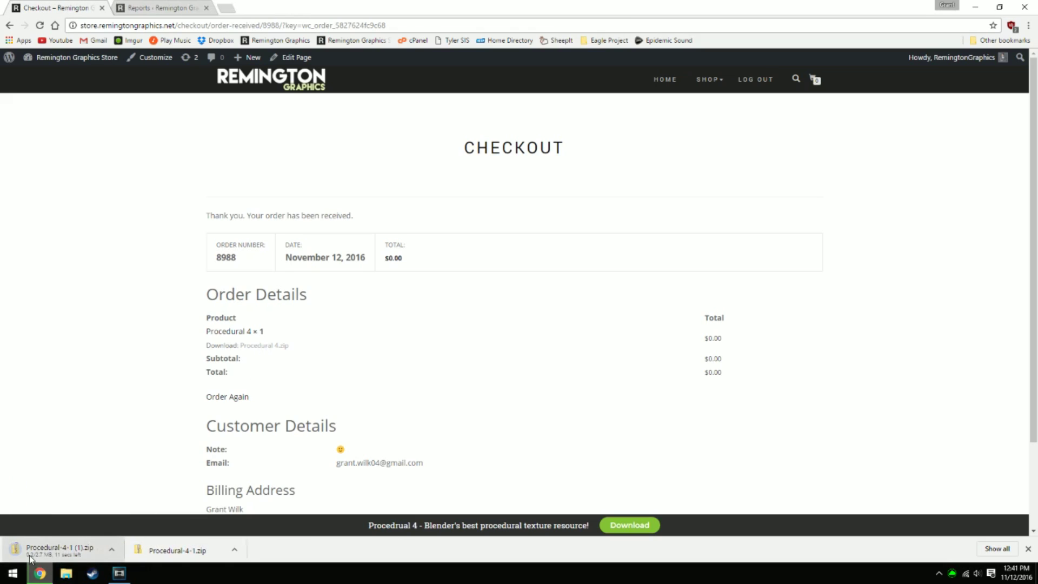
pyautogui.doubleClick(630, 5)
pyautogui.moveTo(677, 559); pyautogui.dragTo(349, 227)
pyautogui.click(1004, 18)
pyautogui.moveTo(348, 230); pyautogui.dragTo(515, 278)
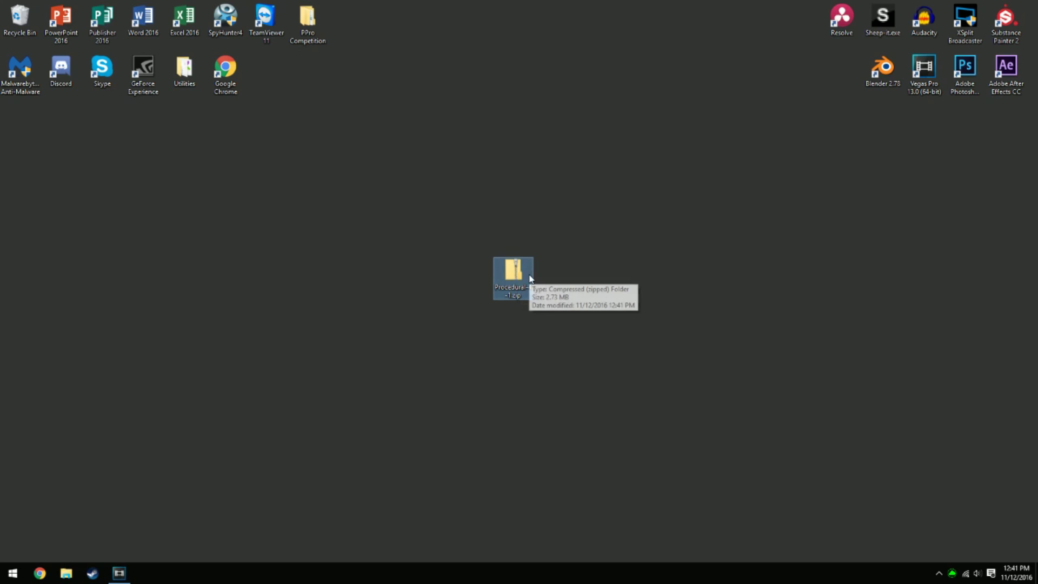
# Extract Procedural 4.blend from the archive onto the desktop and place it beside the Google Chrome shortcut
pyautogui.doubleClick(530, 278)
pyautogui.click(292, 197)
pyautogui.moveTo(285, 196); pyautogui.dragTo(540, 99)
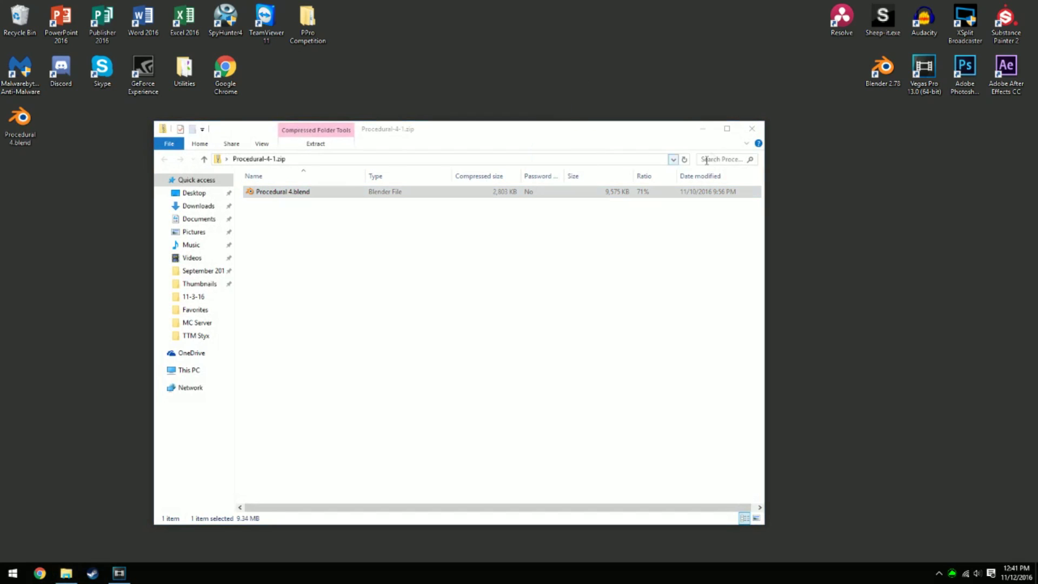
pyautogui.click(751, 129)
pyautogui.moveTo(16, 139); pyautogui.dragTo(267, 97)
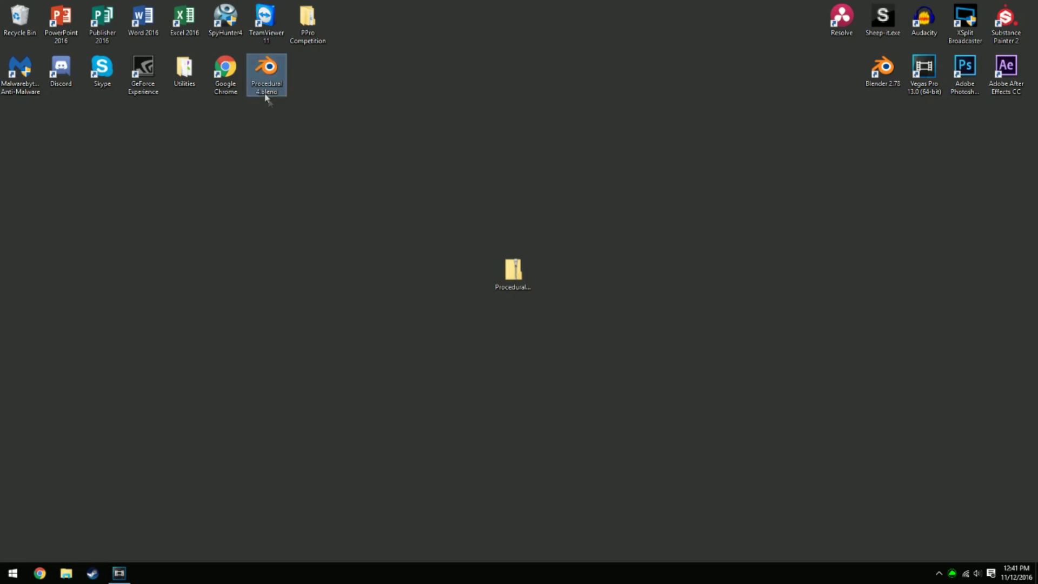
# Delete the downloaded archive from the desktop and open Procedural 4.blend in Blender
pyautogui.moveTo(570, 196); pyautogui.dragTo(432, 354)
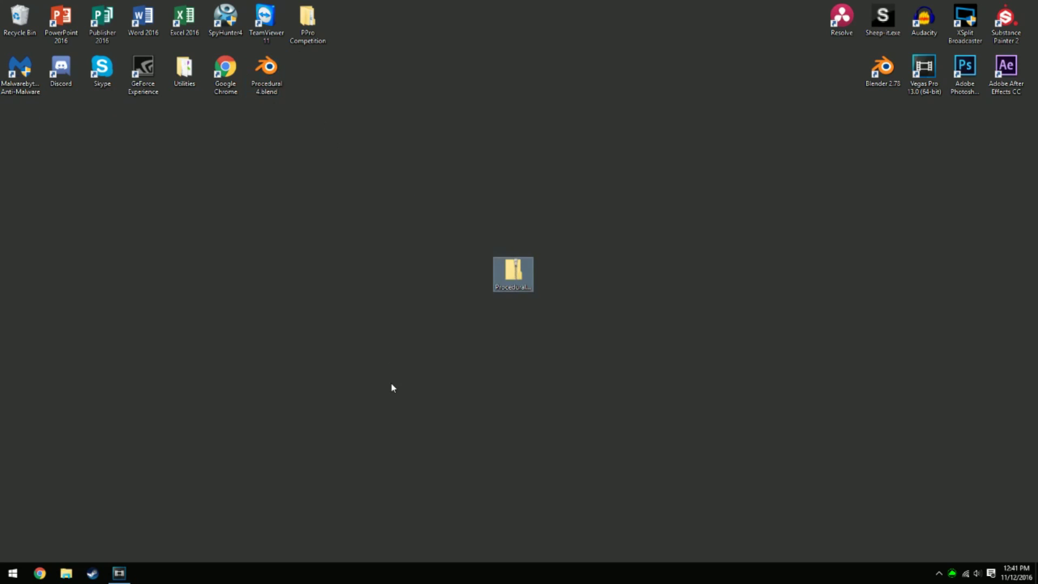
pyautogui.press('Delete')
pyautogui.click(267, 73)
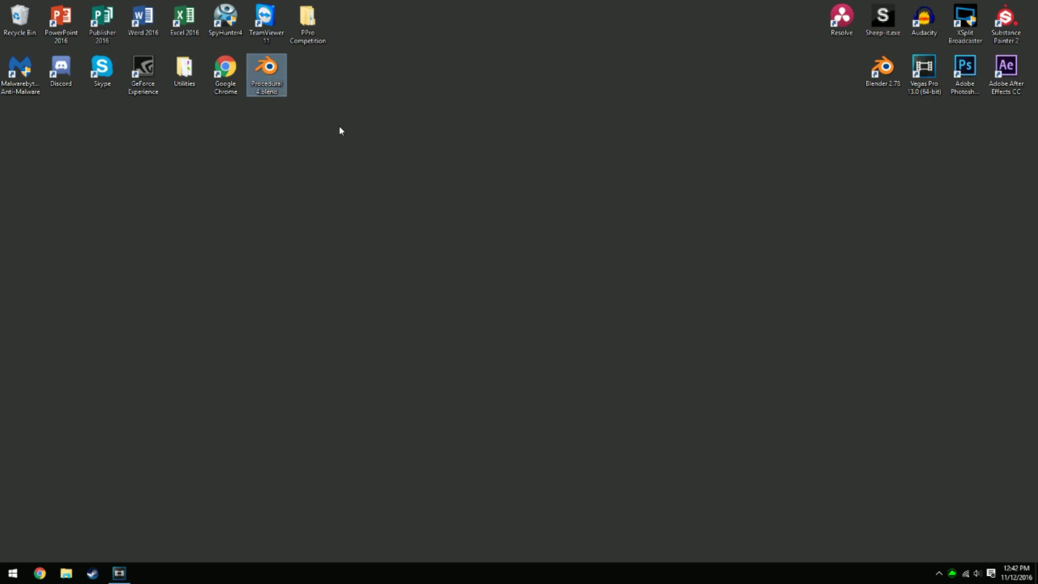
pyautogui.doubleClick(278, 76)
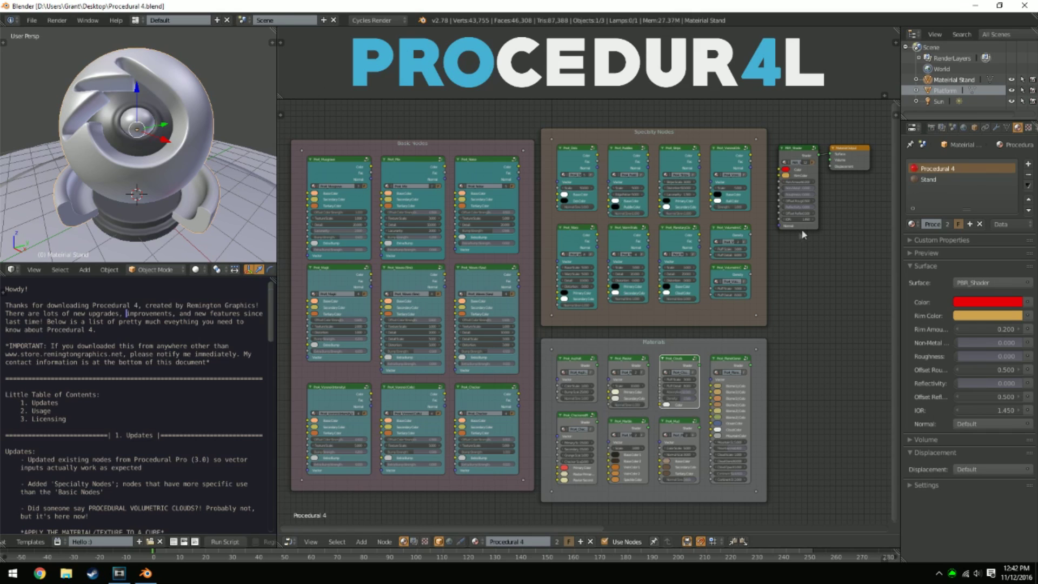
# Look over the included text notes and the Basic Nodes, Specialty Nodes and Materials frames in the node editor
pyautogui.click(805, 153)
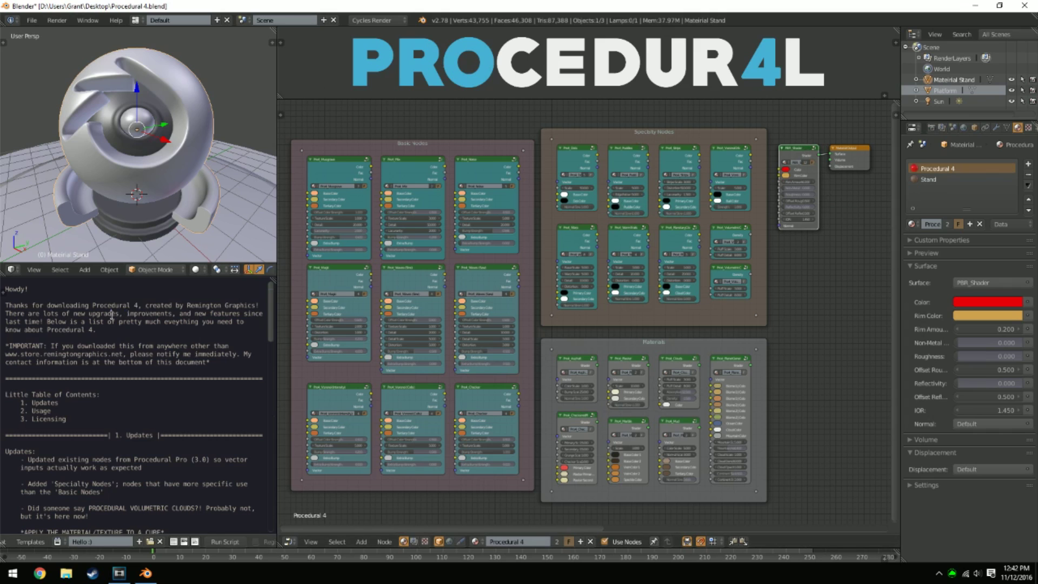
pyautogui.scroll(-15, 112, 313)
pyautogui.scroll(10, 119, 377)
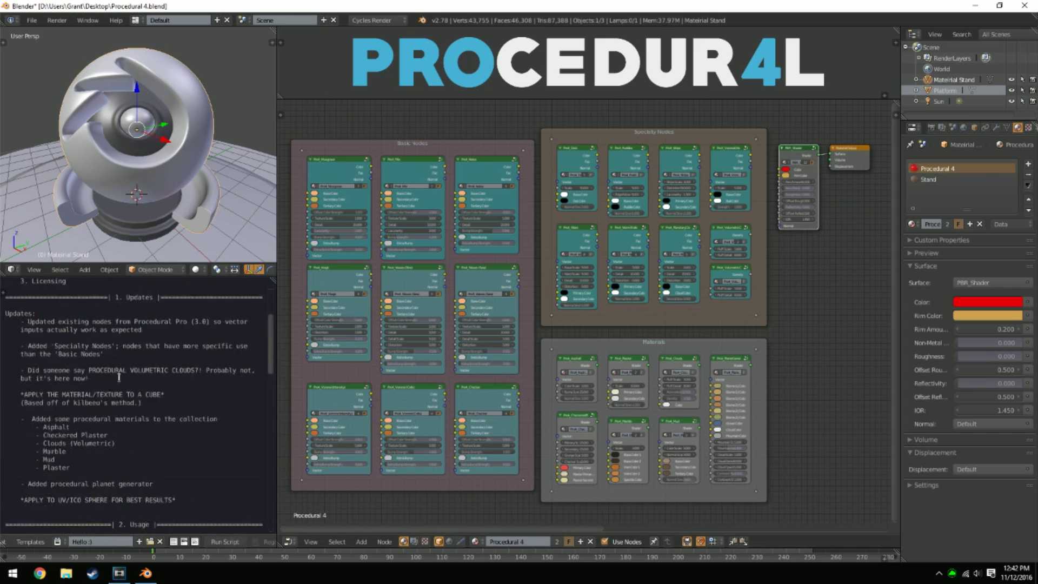
pyautogui.scroll(6, 119, 377)
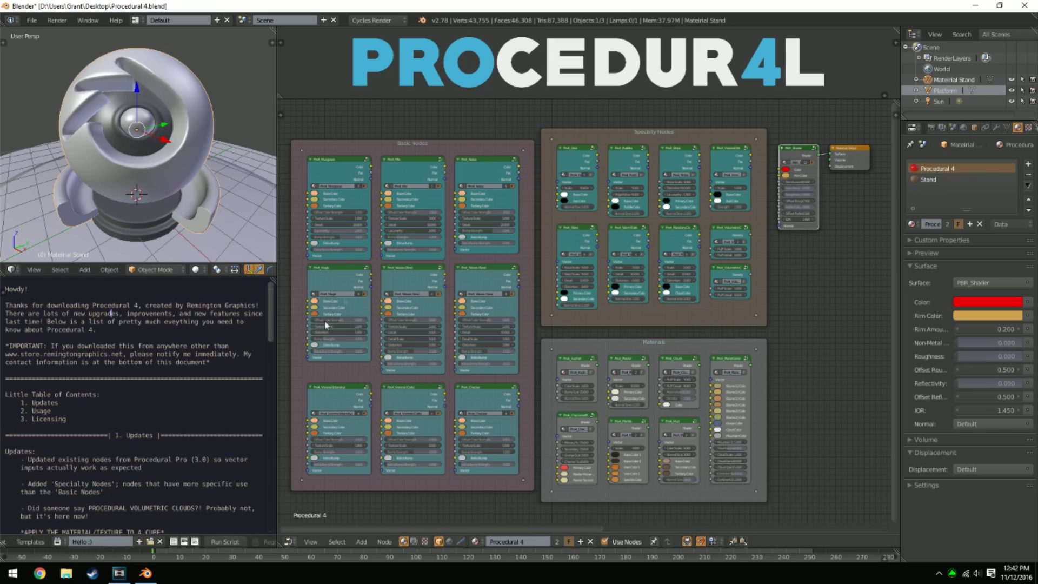
pyautogui.rightClick(577, 144)
pyautogui.rightClick(510, 150)
pyautogui.rightClick(653, 344)
pyautogui.rightClick(656, 142)
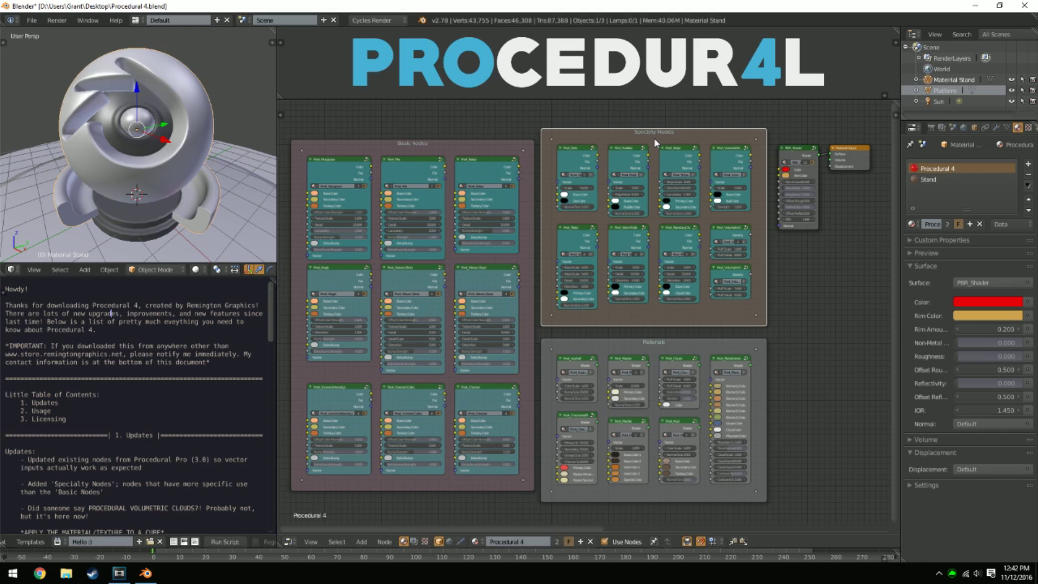
# Connect the Pro4_Warp node's Color and Normal outputs to the matching inputs of the PBR_Shader node
pyautogui.click(568, 243)
pyautogui.moveTo(597, 234); pyautogui.dragTo(785, 170)
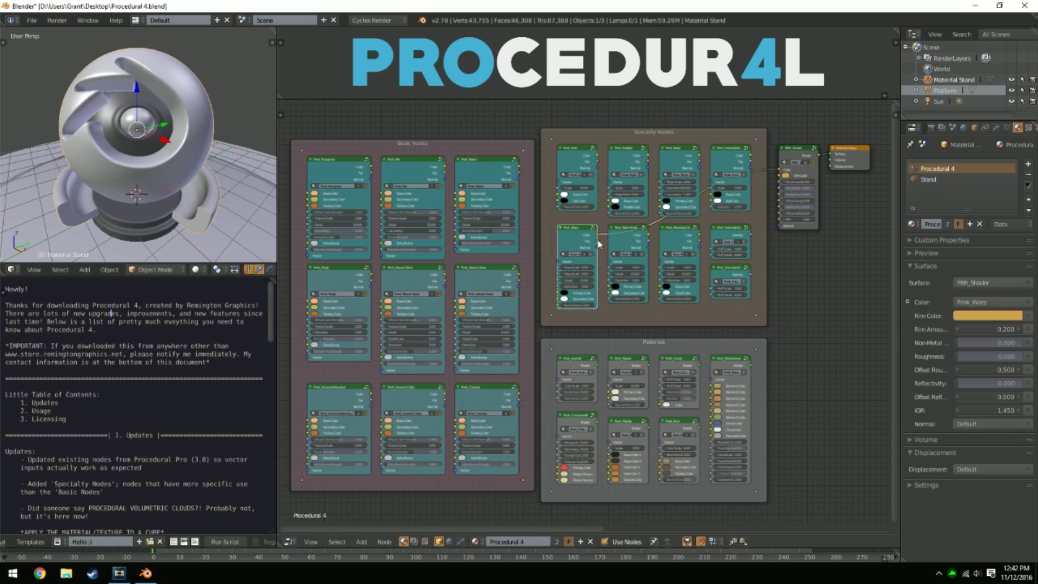
pyautogui.click(599, 244)
pyautogui.moveTo(598, 248); pyautogui.dragTo(779, 226)
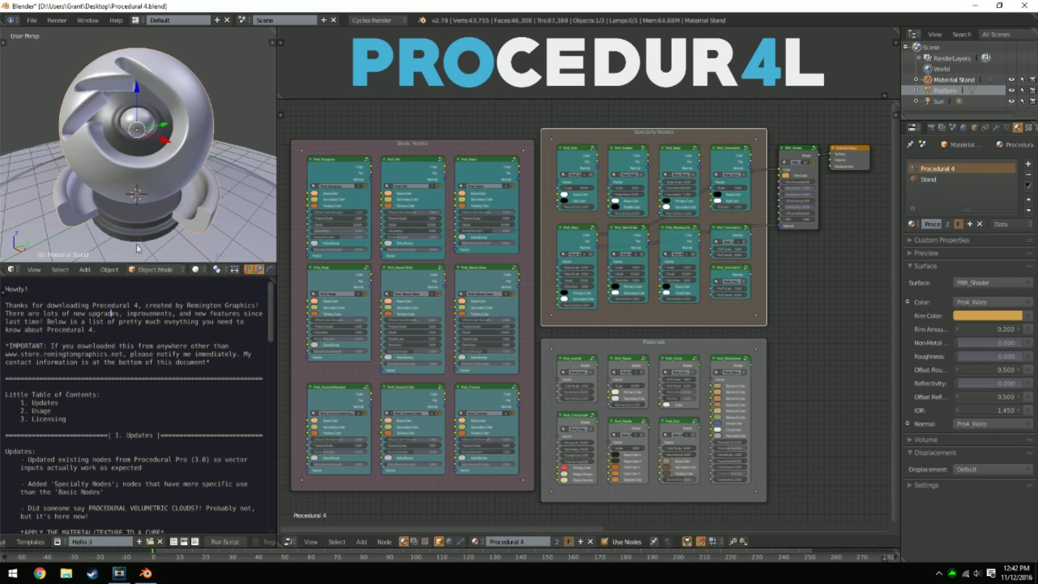
# Switch the 3D viewport to Rendered shading and inspect the material stand's surface up close
pyautogui.click(194, 269)
pyautogui.click(208, 201)
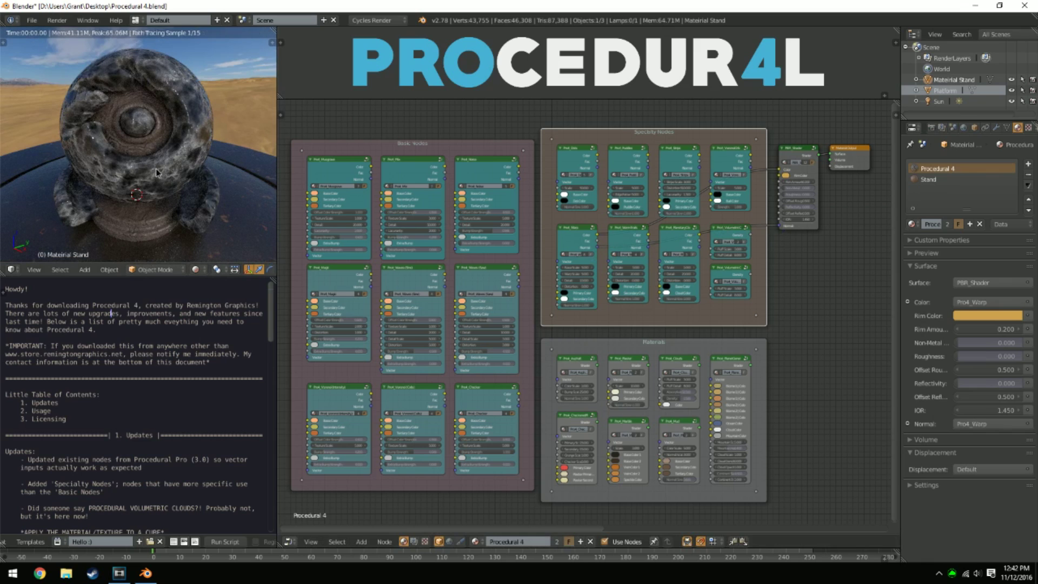
pyautogui.scroll(5, 156, 168)
pyautogui.scroll(3, 185, 180)
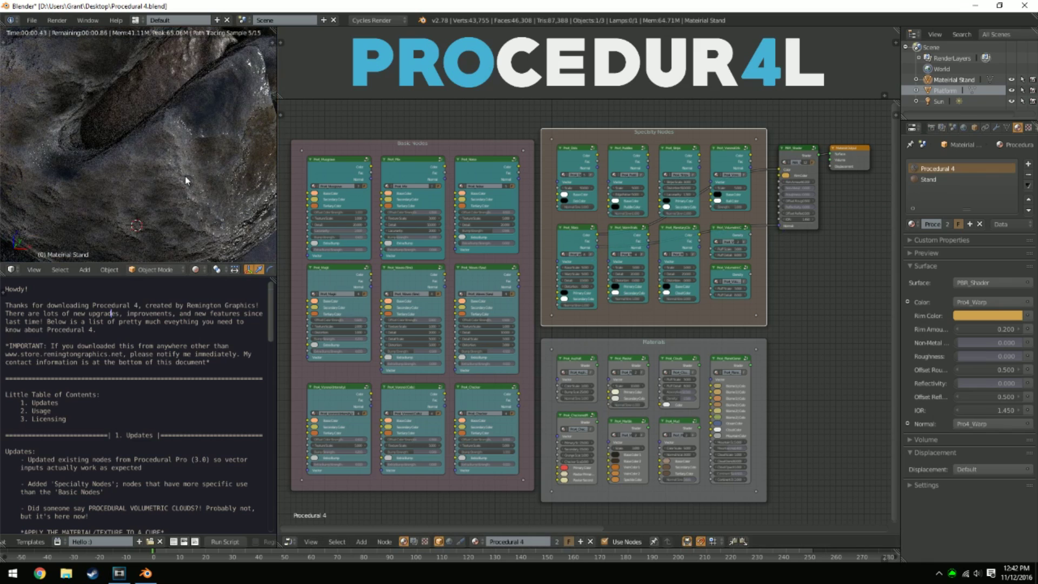
# Cut the Pro4_Warp links into the PBR_Shader node and view the whole material stand again
pyautogui.keyDown('ctrl'); pyautogui.moveTo(776, 169); pyautogui.dragTo(776, 254, button='right'); pyautogui.keyUp('ctrl')
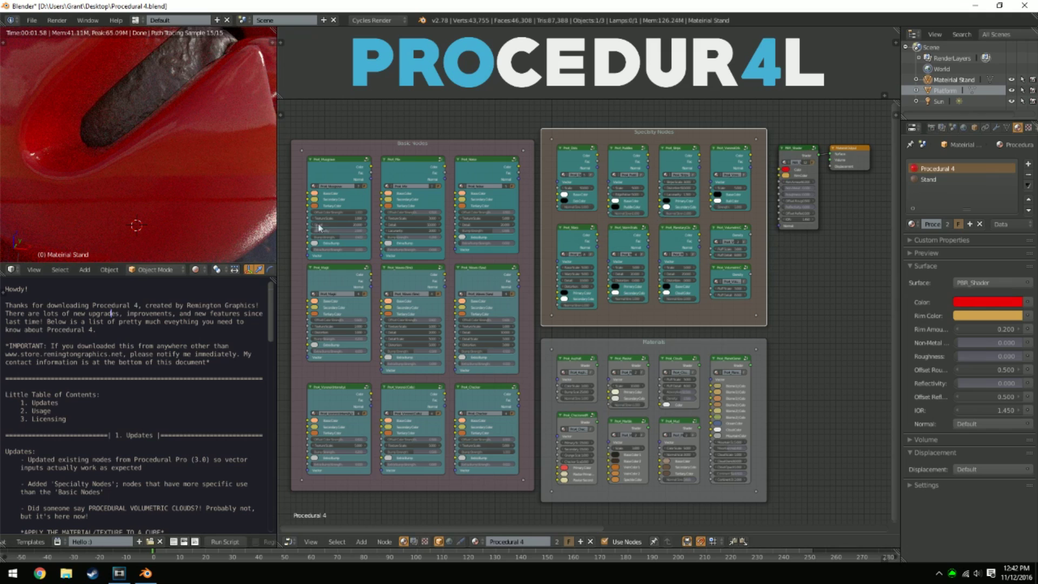
pyautogui.scroll(-4, 230, 211)
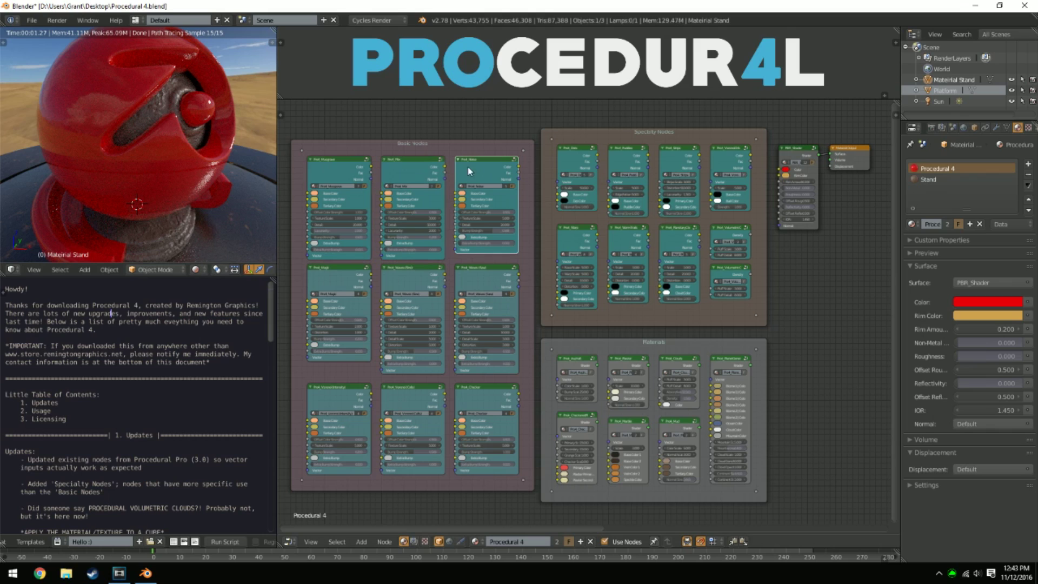
# Look over individual node groups in the Basic Nodes frame and the first ones in the Specialty Nodes frame
pyautogui.click(342, 280)
pyautogui.click(333, 390)
pyautogui.click(410, 392)
pyautogui.click(493, 392)
pyautogui.click(574, 147)
pyautogui.click(625, 156)
# Inspect the Noise, Voronoi and Multiply nodes inside the Pro4_Warp group, returning to the main node tree when done
pyautogui.click(571, 240)
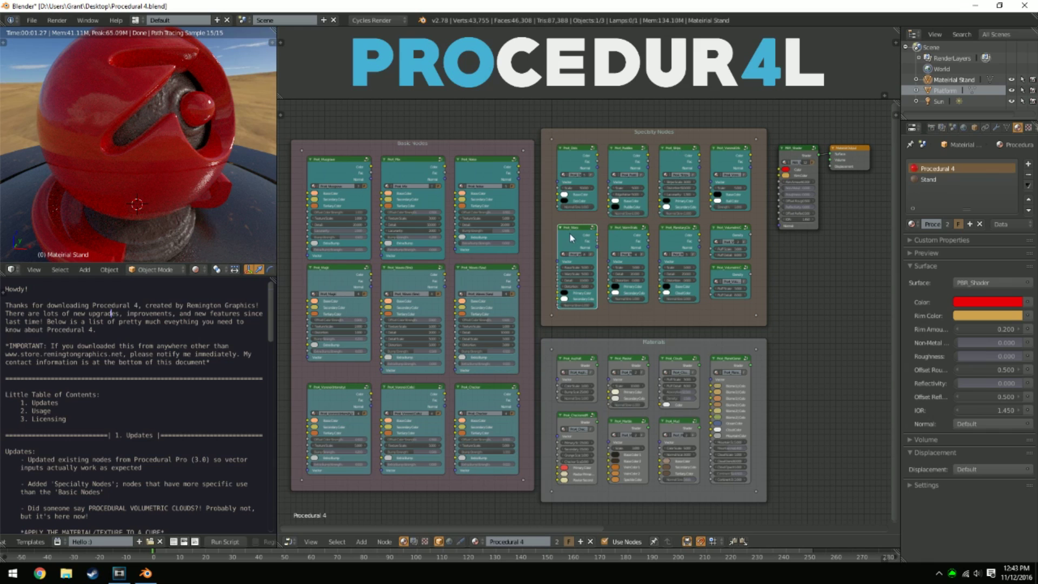
pyautogui.press('Tab')
pyautogui.scroll(3, 522, 292)
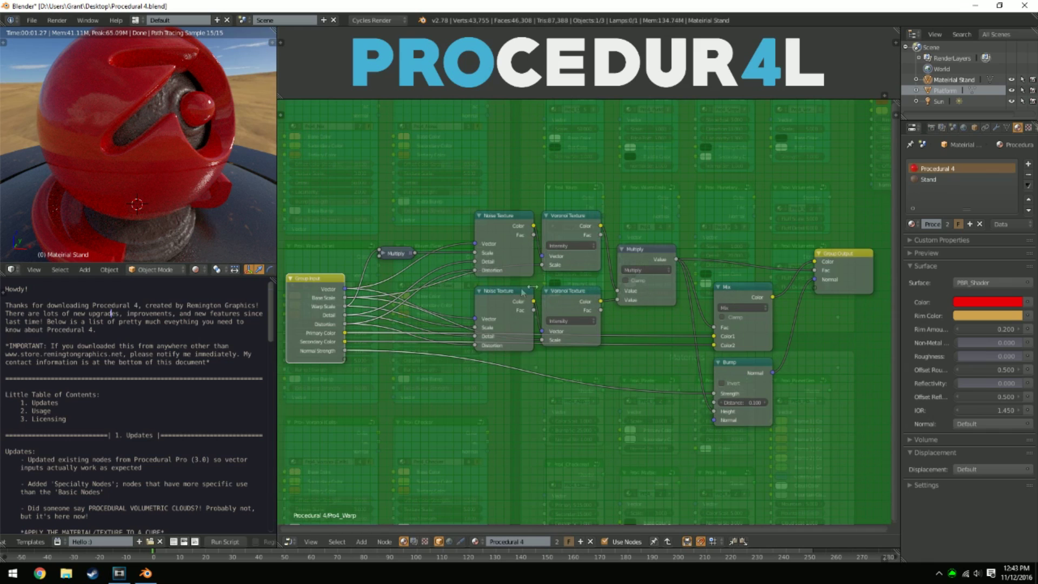
pyautogui.click(495, 234)
pyautogui.click(566, 222)
pyautogui.click(592, 294)
pyautogui.click(651, 286)
pyautogui.click(509, 300)
pyautogui.click(579, 303)
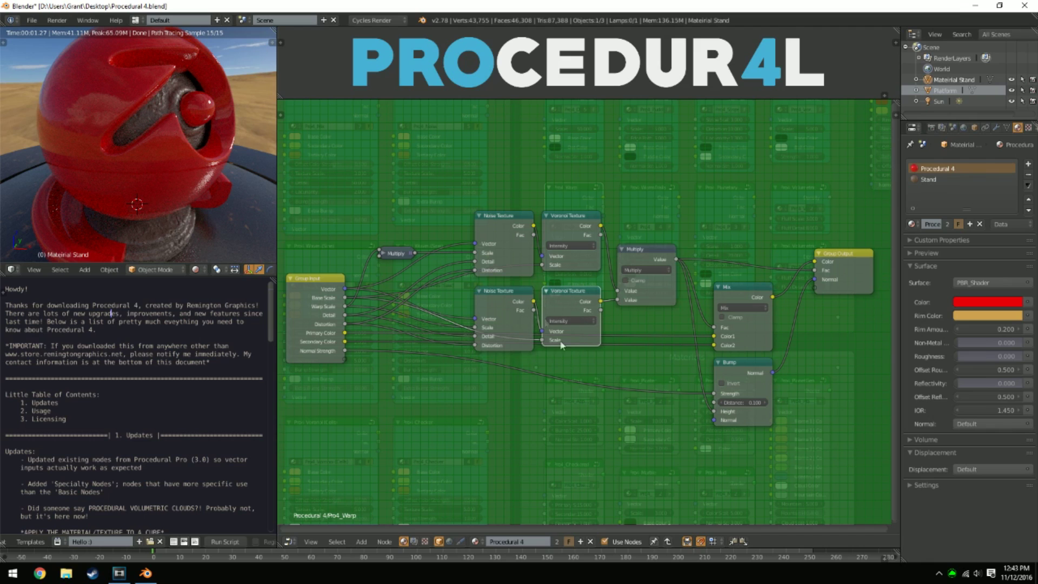
pyautogui.press('Tab')
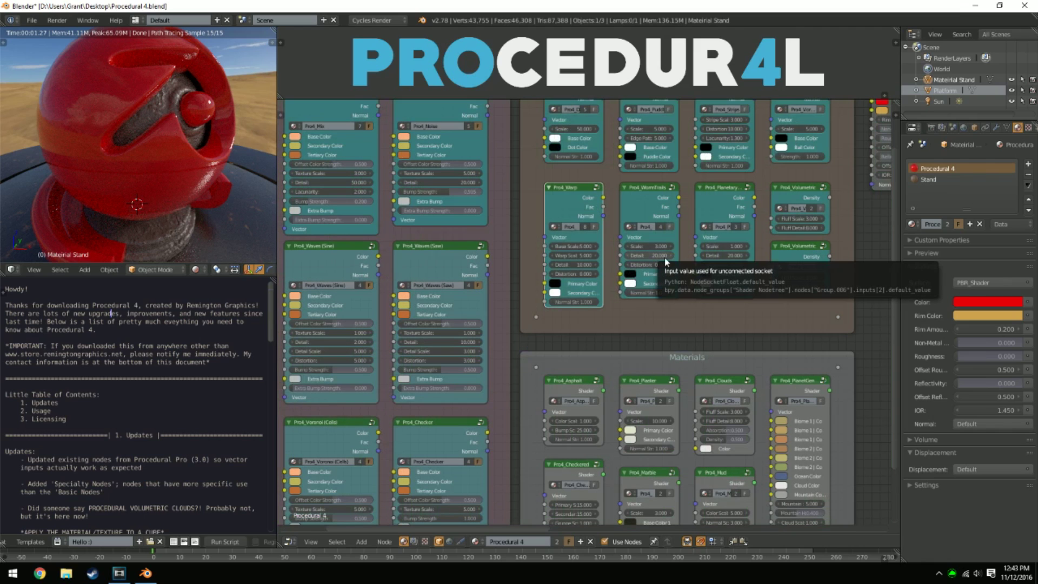
# Connect the Pro4_Dots node's Color output to the PBR_Shader node's Color input
pyautogui.moveTo(665, 262); pyautogui.dragTo(599, 371, button='middle')
pyautogui.click(512, 190)
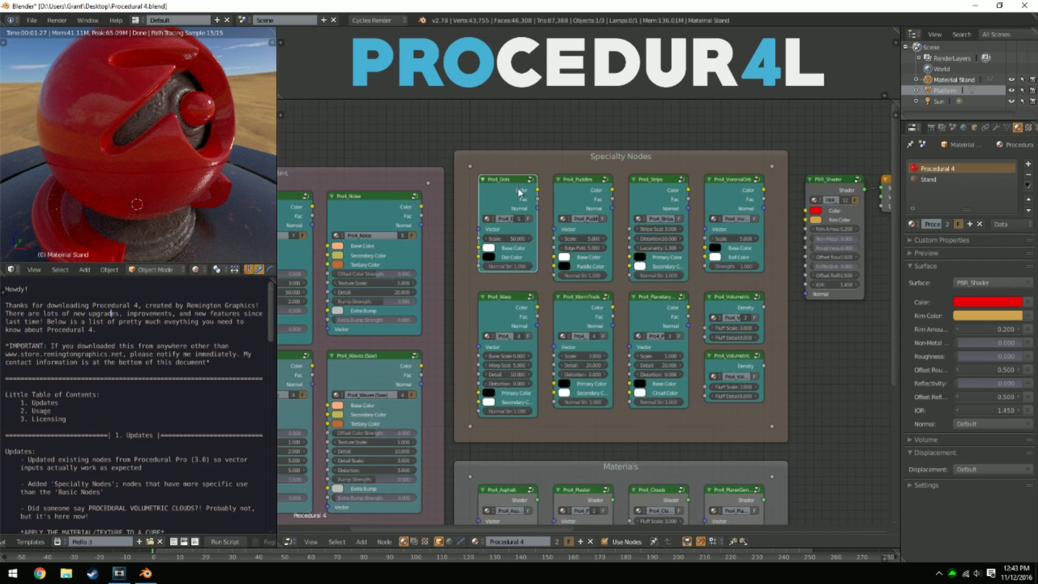
pyautogui.moveTo(537, 190); pyautogui.dragTo(807, 211)
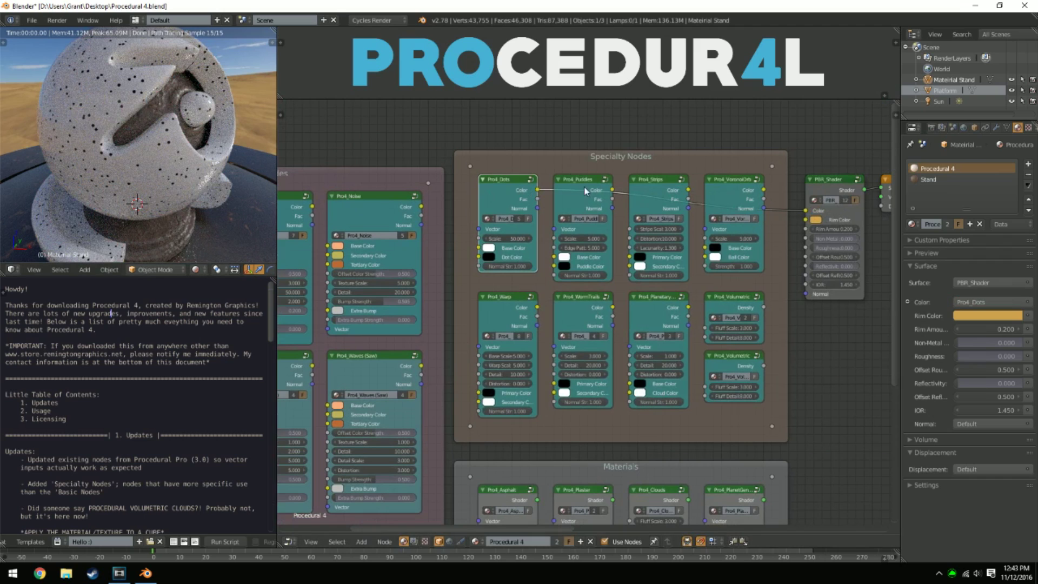
# Preview Pro4_Puddles and Pro4_Strips on the material stand by linking each Color output in turn to the PBR_Shader's Color input
pyautogui.moveTo(612, 189); pyautogui.dragTo(805, 210)
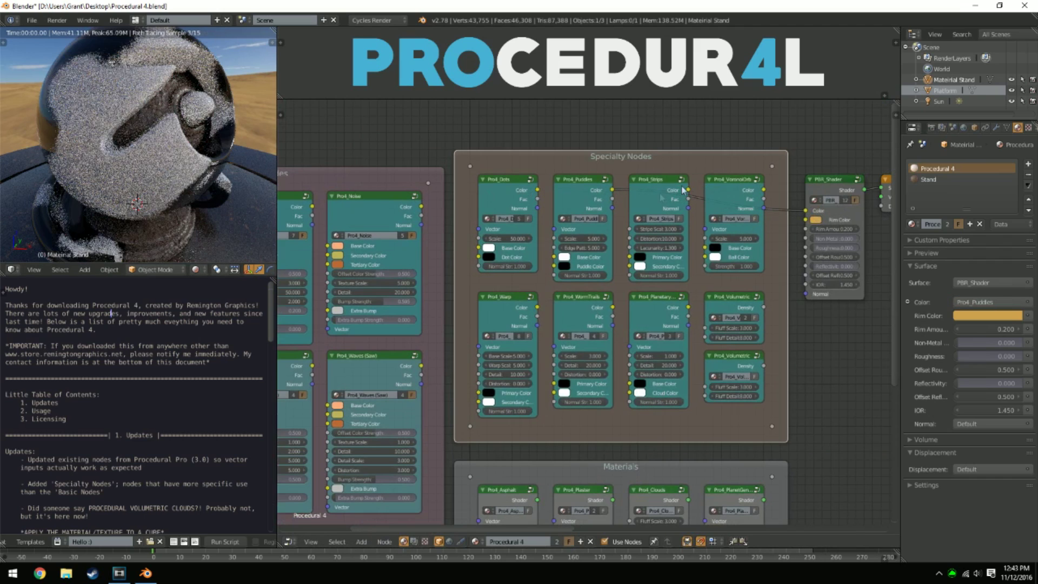
pyautogui.scroll(6, 164, 120)
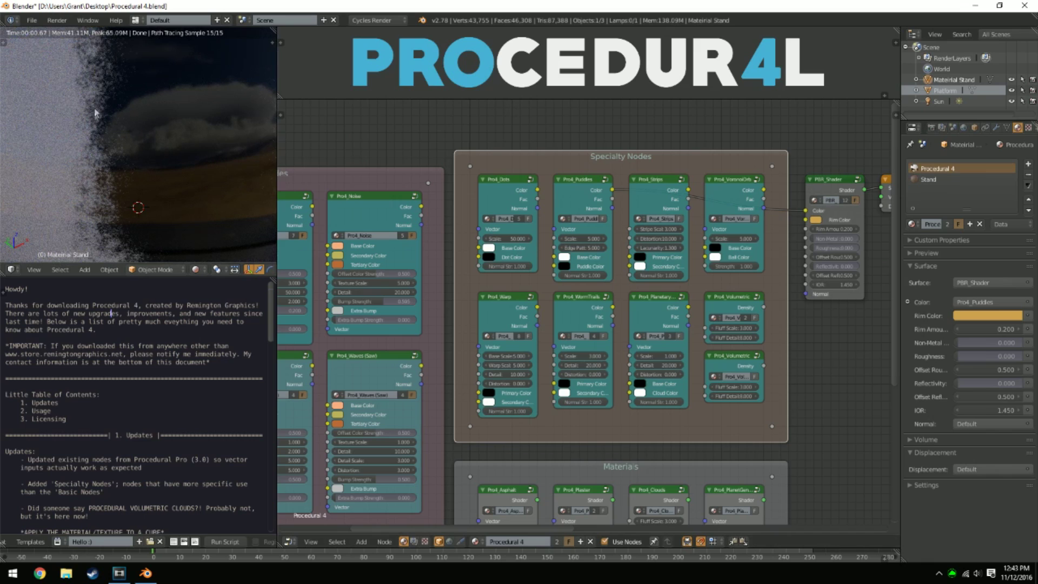
pyautogui.moveTo(688, 190); pyautogui.dragTo(805, 210)
pyautogui.scroll(-6, 154, 139)
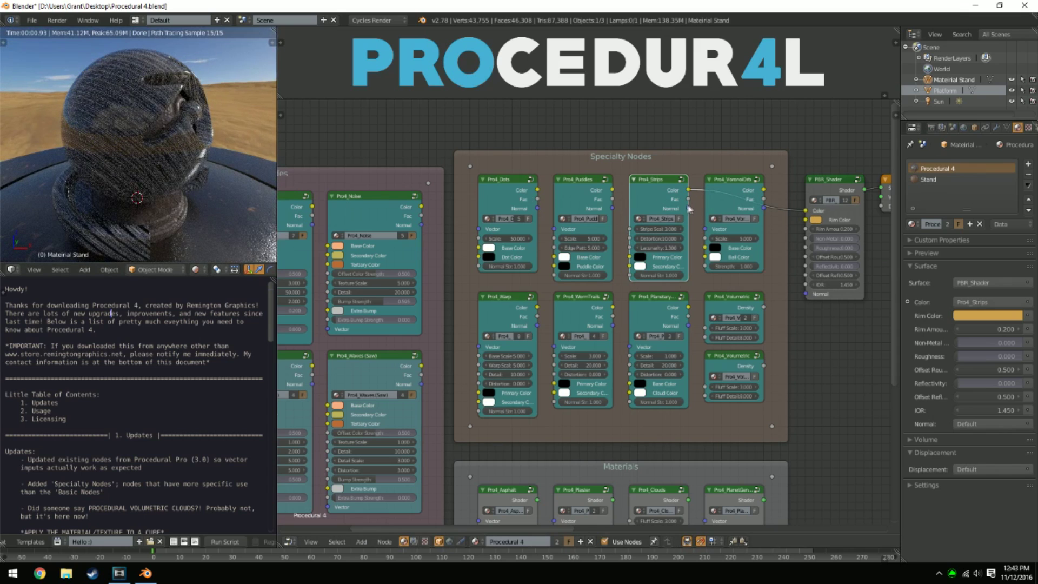
# Link the Pro4_VoronoiOrbs node's Color and Normal outputs to the PBR_Shader node and set its Scale to 100
pyautogui.moveTo(763, 190); pyautogui.dragTo(805, 211)
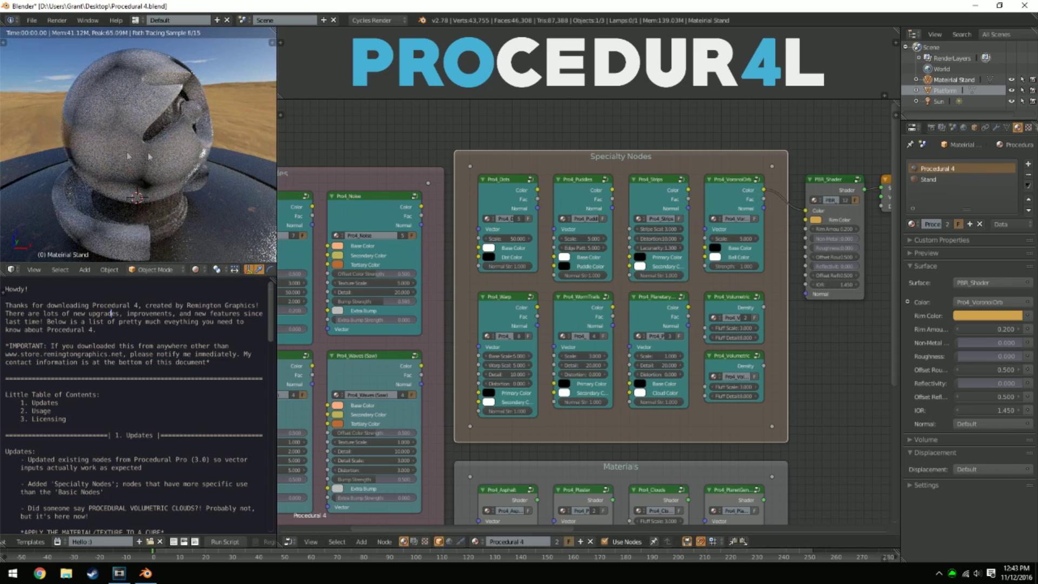
pyautogui.click(733, 237)
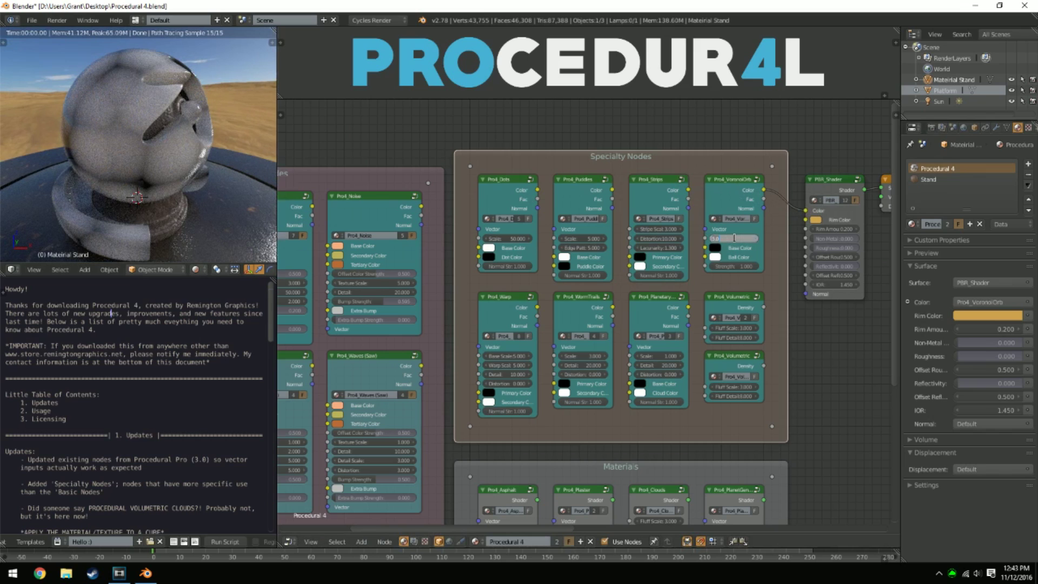
pyautogui.write('100')
pyautogui.press('Return')
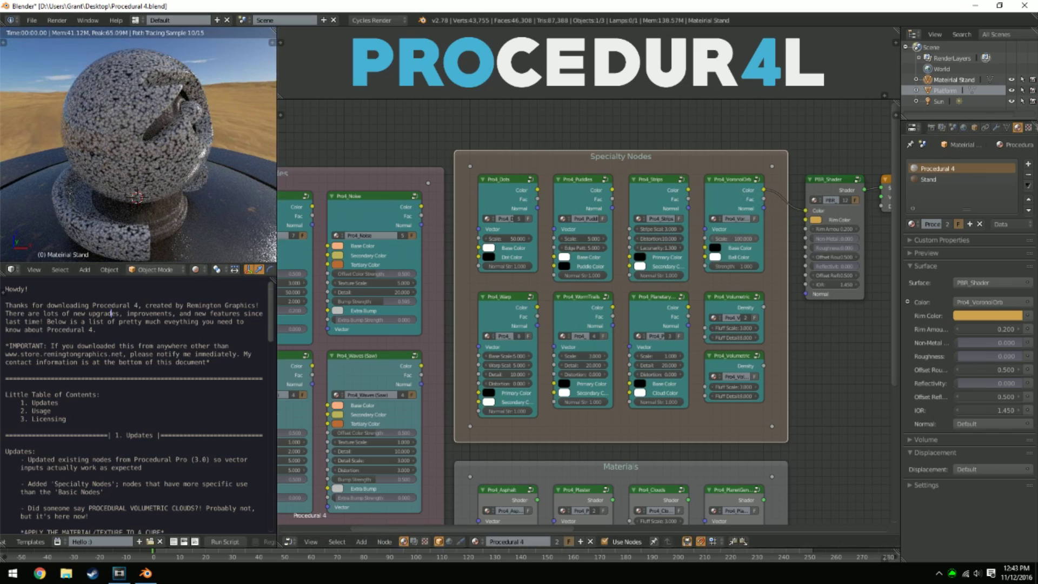
pyautogui.scroll(5, 164, 108)
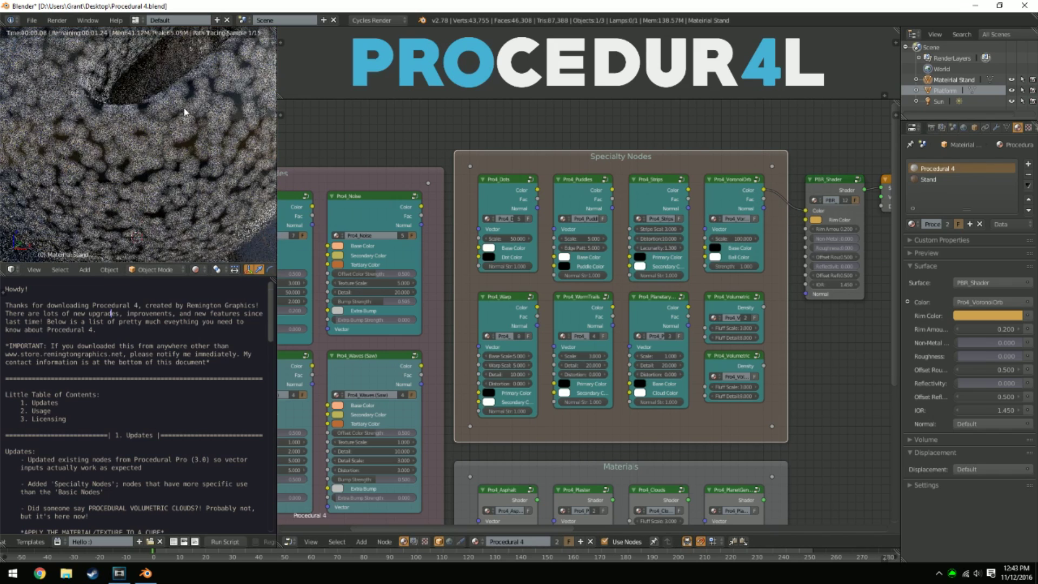
pyautogui.moveTo(763, 209); pyautogui.dragTo(805, 299)
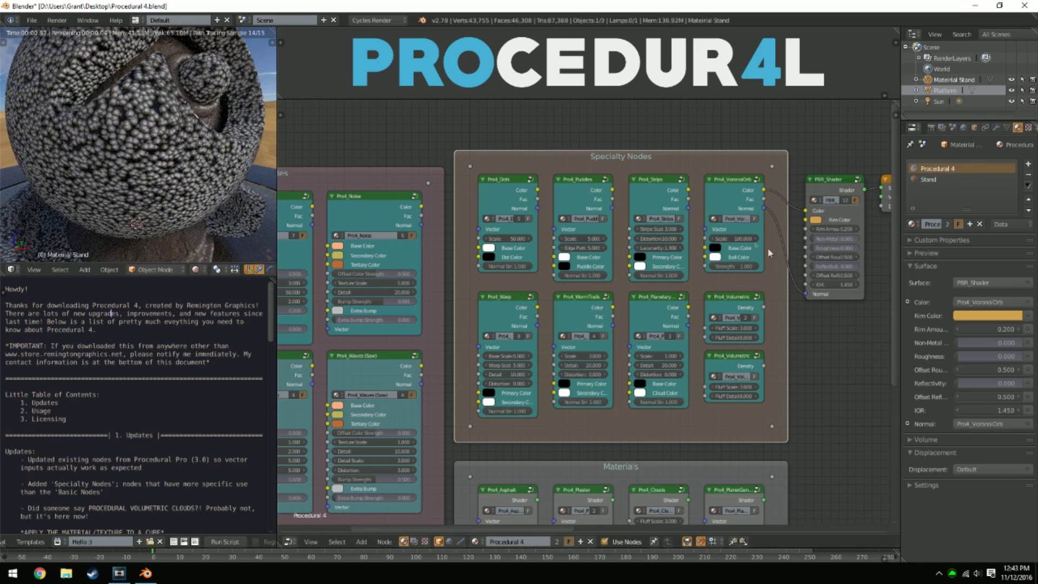
# Cut the Pro4_VoronoiOrbs links and connect the Pro4_WormTrails node's Color and Normal outputs to the PBR_Shader instead
pyautogui.keyDown('ctrl'); pyautogui.moveTo(796, 168); pyautogui.dragTo(808, 341, button='right'); pyautogui.keyUp('ctrl')
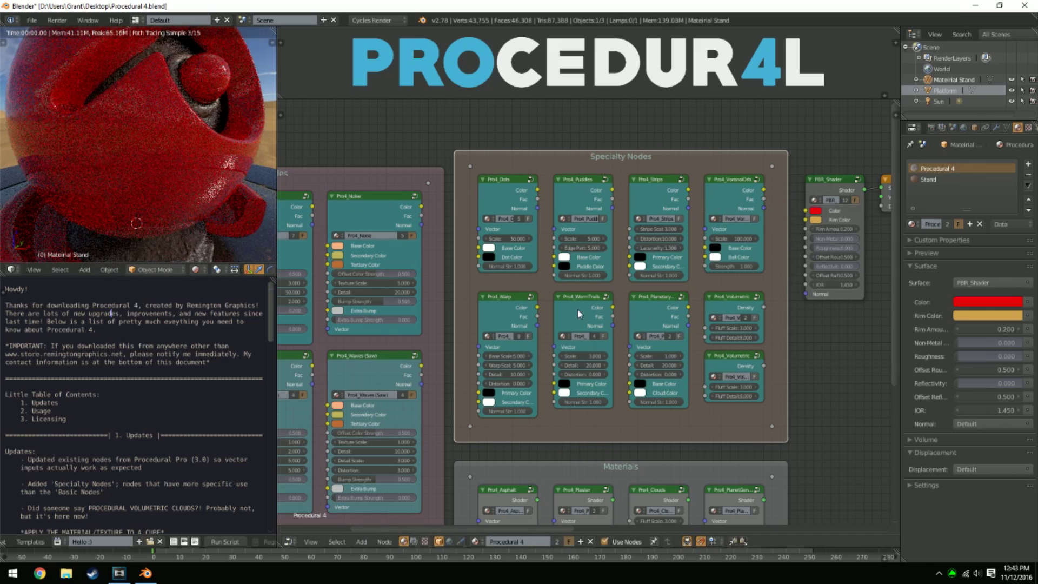
pyautogui.moveTo(613, 307); pyautogui.dragTo(805, 210)
pyautogui.moveTo(613, 325); pyautogui.dragTo(806, 293)
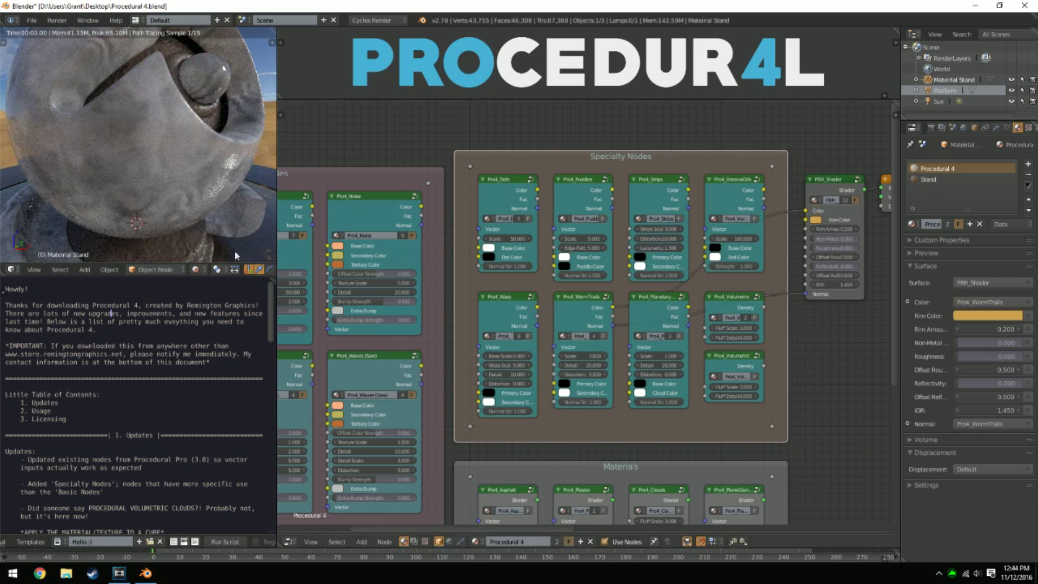
pyautogui.scroll(-1, 142, 123)
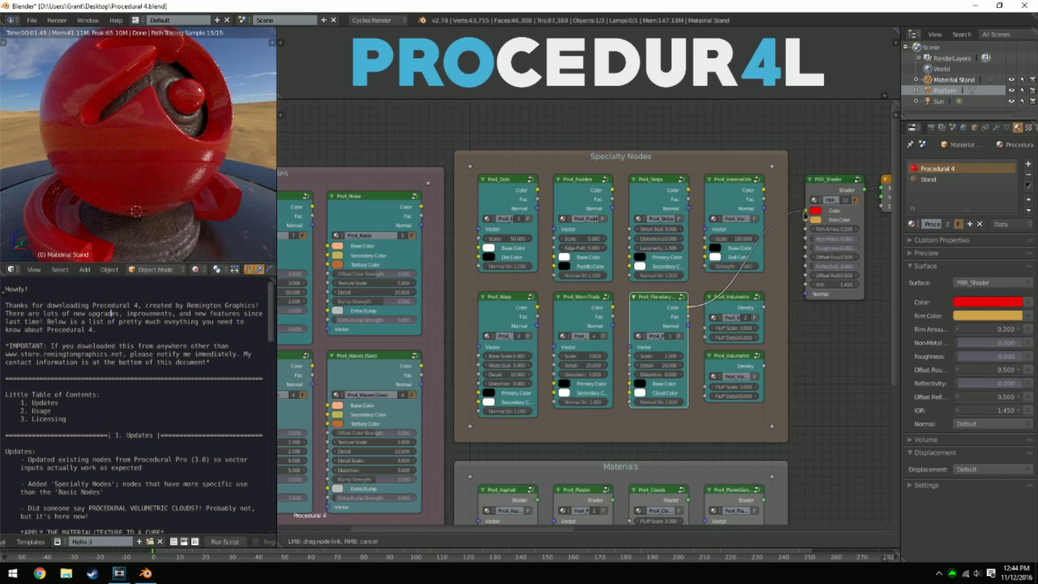
# Connect the Pro4_PlanetaryClouds node's Color and Normal outputs to the PBR_Shader node
pyautogui.moveTo(688, 307); pyautogui.dragTo(762, 307)
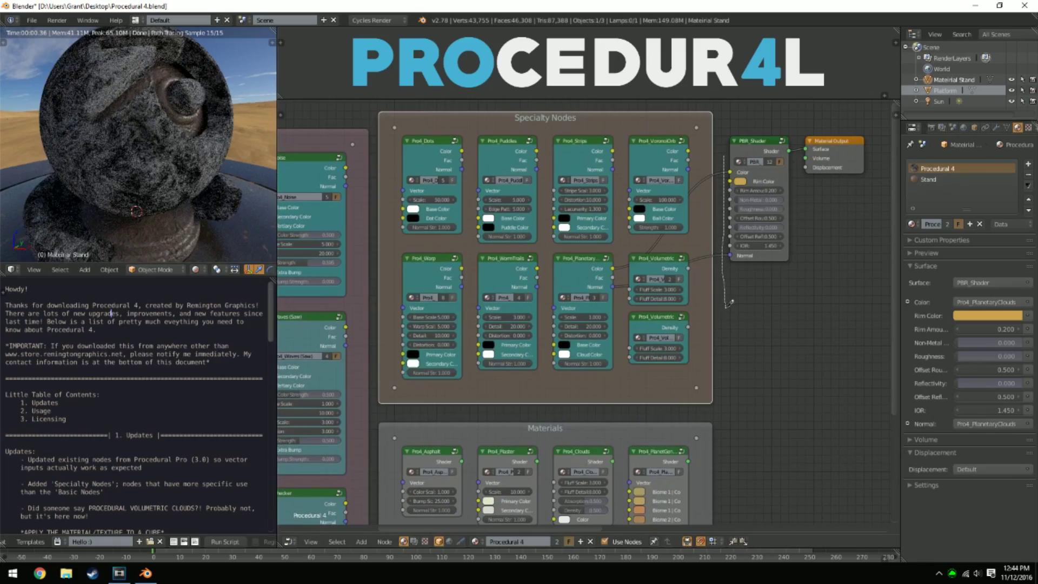
# Cut the Pro4_PlanetaryClouds links and add a Volume Scatter node below PBR_Shader, feeding the Material Output's Volume input
pyautogui.hotkey('ctrl', 'z')
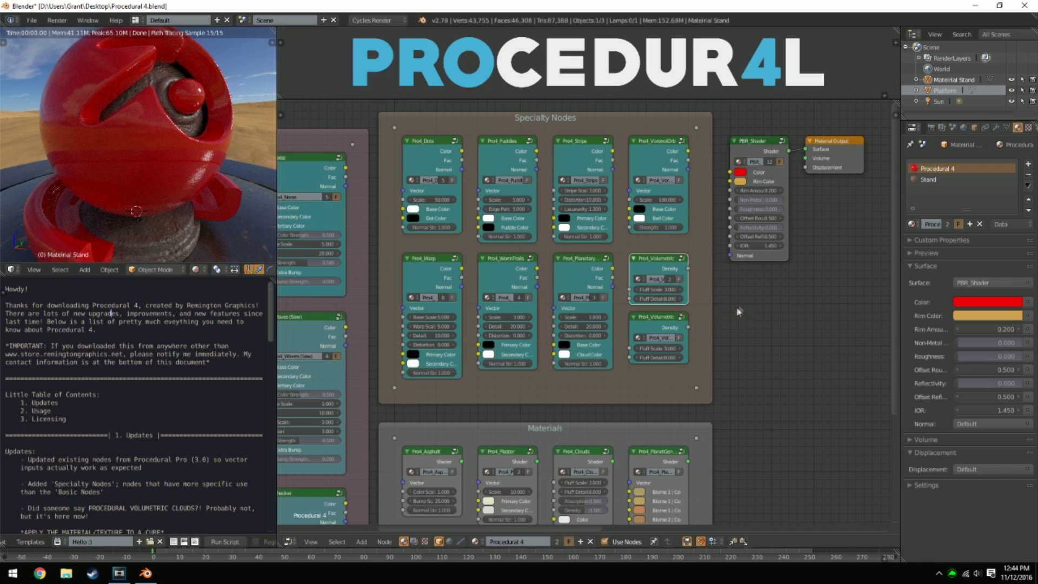
pyautogui.hotkey('shift', 'a')
pyautogui.moveTo(726, 345)
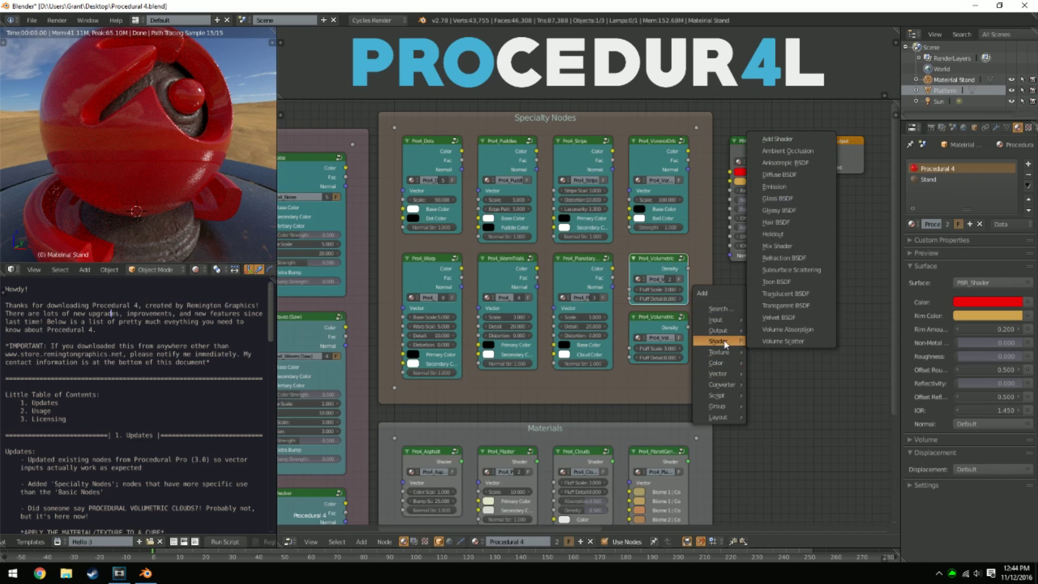
pyautogui.click(782, 341)
pyautogui.click(773, 278)
pyautogui.moveTo(786, 280); pyautogui.dragTo(741, 289, button='middle')
pyautogui.moveTo(743, 286); pyautogui.dragTo(753, 130)
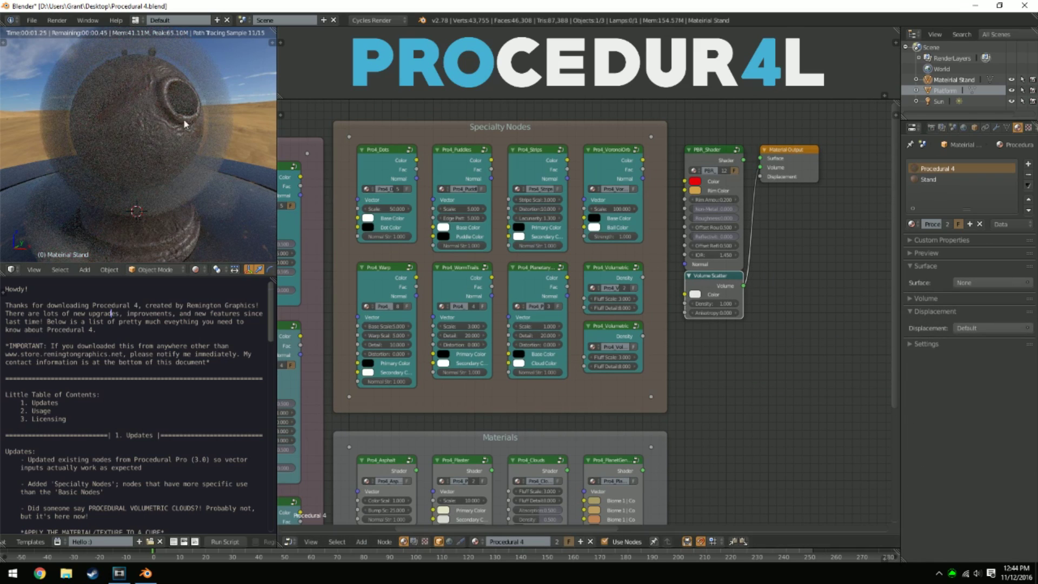
# Connect the upper Pro4_Volumetric node's Density output to the Volume Scatter node's Color input
pyautogui.moveTo(642, 278); pyautogui.dragTo(686, 295)
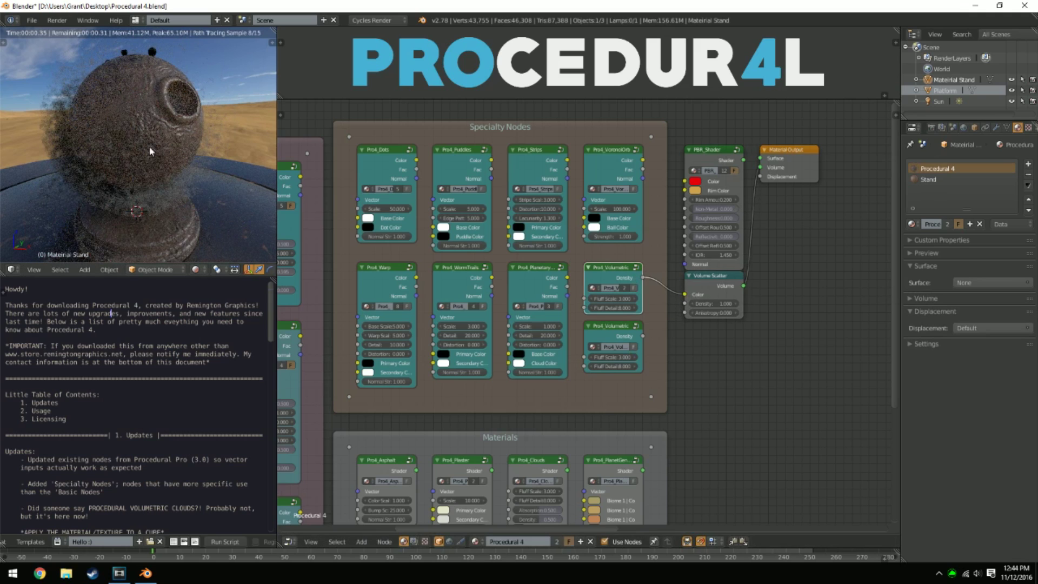
pyautogui.moveTo(747, 466); pyautogui.dragTo(736, 380, button='middle')
pyautogui.click(541, 386)
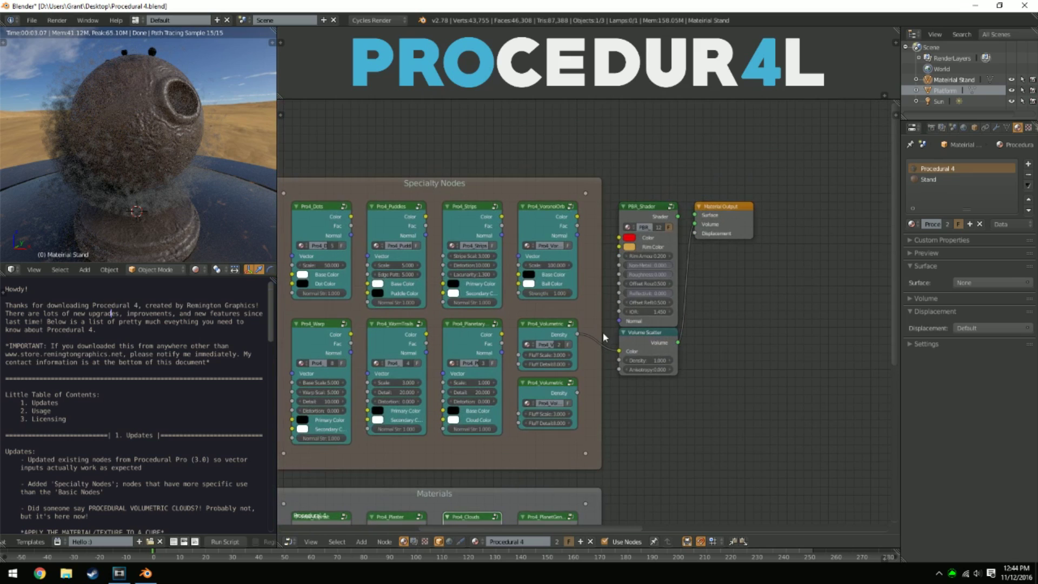
# Delete the Volume Scatter node and select the lower Pro4_Volumetric node
pyautogui.click(641, 338)
pyautogui.press('x')
pyautogui.click(557, 325)
pyautogui.click(545, 391)
pyautogui.click(548, 334)
pyautogui.click(555, 400)
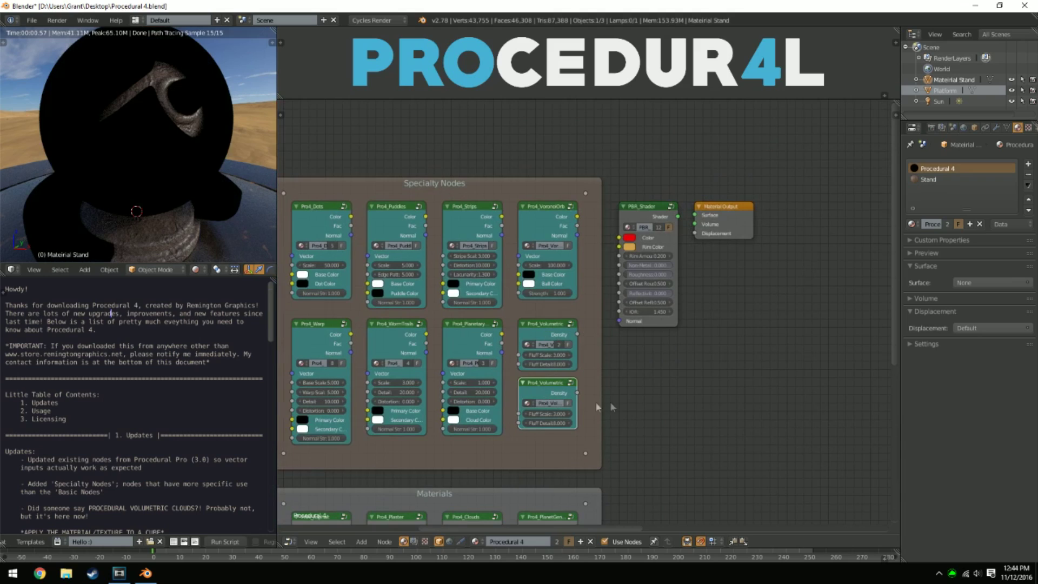
# Look over the Basic Nodes frame, selecting the Pro4_Mix, Pro4_Noise and Pro4_Musgrave nodes
pyautogui.moveTo(615, 406); pyautogui.dragTo(695, 320, button='middle')
pyautogui.scroll(-4, 541, 411)
pyautogui.moveTo(532, 422); pyautogui.dragTo(616, 314, button='middle')
pyautogui.click(637, 317)
pyautogui.moveTo(534, 346); pyautogui.dragTo(659, 464, button='middle')
pyautogui.scroll(-3, 702, 347)
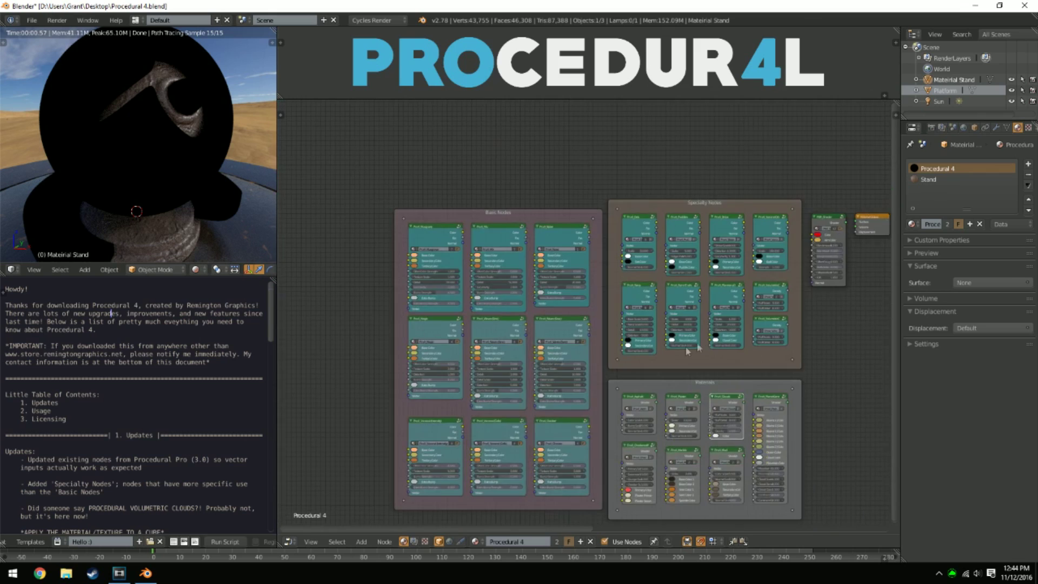
pyautogui.moveTo(670, 349); pyautogui.dragTo(755, 317, button='middle')
pyautogui.scroll(4, 627, 199)
pyautogui.moveTo(627, 198); pyautogui.dragTo(588, 181, button='middle')
pyautogui.scroll(1, 572, 185)
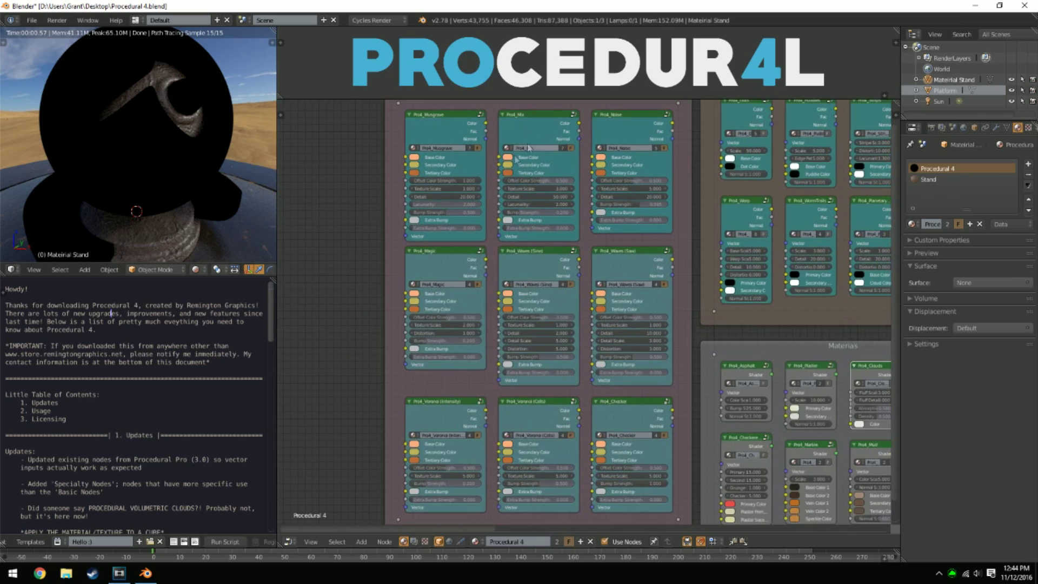
pyautogui.click(529, 127)
pyautogui.click(641, 131)
pyautogui.click(458, 142)
pyautogui.moveTo(407, 236); pyautogui.dragTo(337, 342)
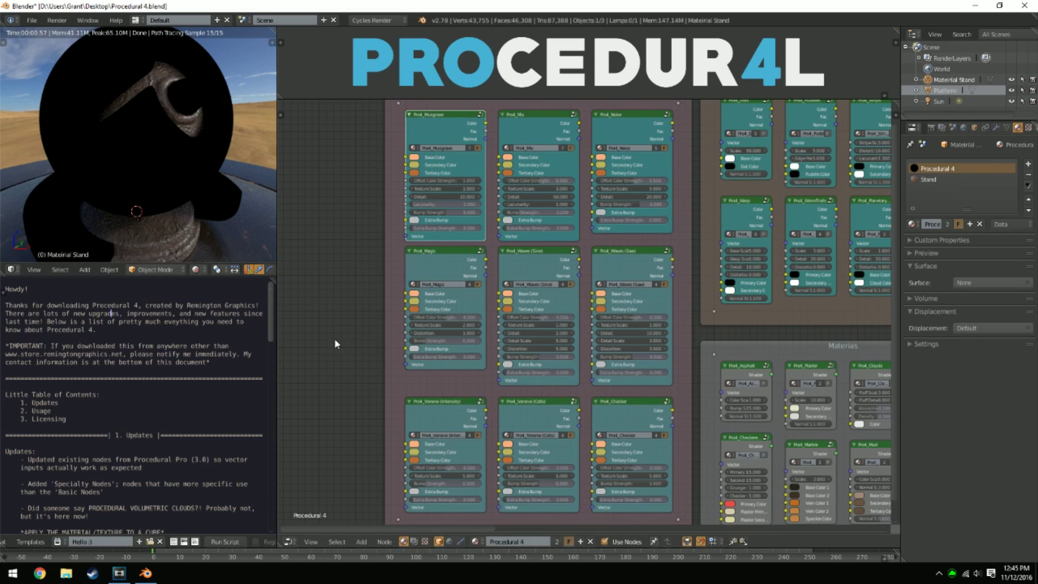
# Link Pro4_Musgrave's Color output to PBR_Shader's Color input, and PBR_Shader's Shader output to the Material Output's Surface input
pyautogui.press('Home')
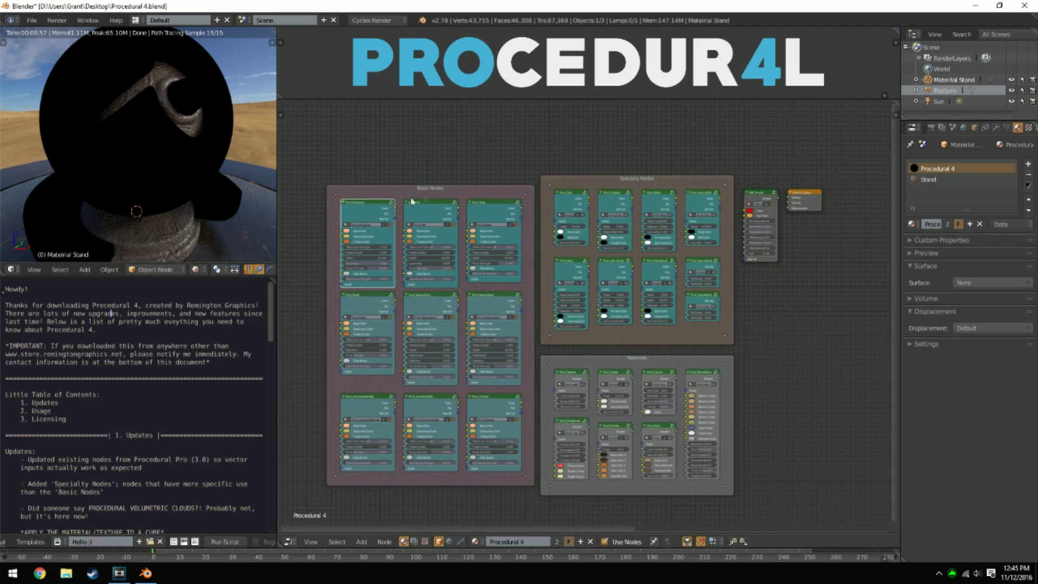
pyautogui.moveTo(395, 208); pyautogui.dragTo(749, 214)
pyautogui.moveTo(448, 253)
pyautogui.mouseDown(button='middle')
pyautogui.moveTo(591, 258)
pyautogui.moveTo(447, 267)
pyautogui.mouseUp(button='middle')
pyautogui.moveTo(779, 214); pyautogui.dragTo(787, 211)
# Set the Pro4_Musgrave node's Texture Scale to 45.6, Detail to 1.3 and Bump Strength to 1, and raise its Lacunarity
pyautogui.moveTo(391, 265); pyautogui.dragTo(577, 265, button='middle')
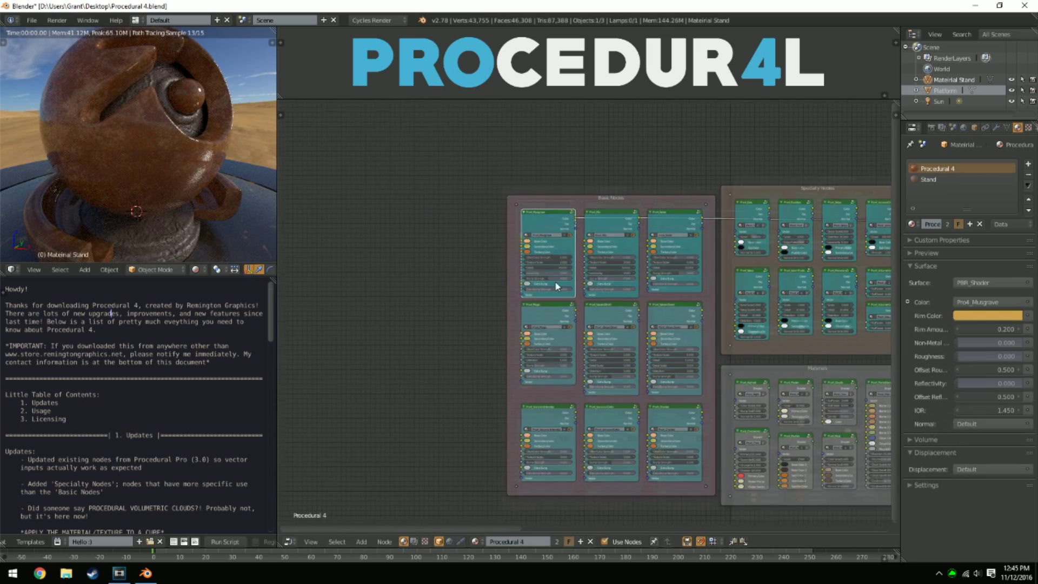
pyautogui.scroll(2, 578, 265)
pyautogui.scroll(2, 506, 219)
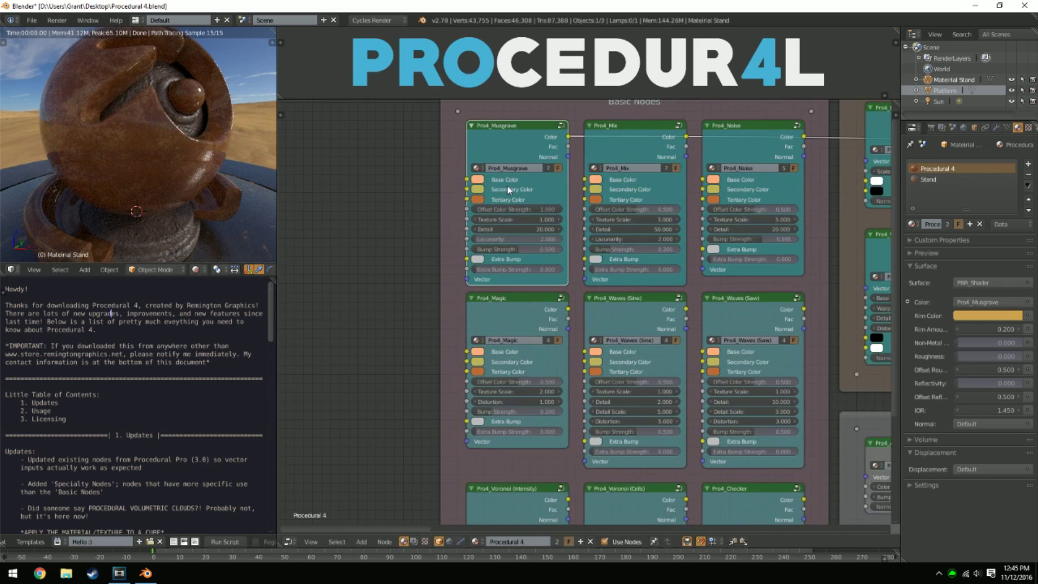
pyautogui.moveTo(516, 203); pyautogui.dragTo(490, 232, button='middle')
pyautogui.moveTo(493, 239); pyautogui.dragTo(535, 248)
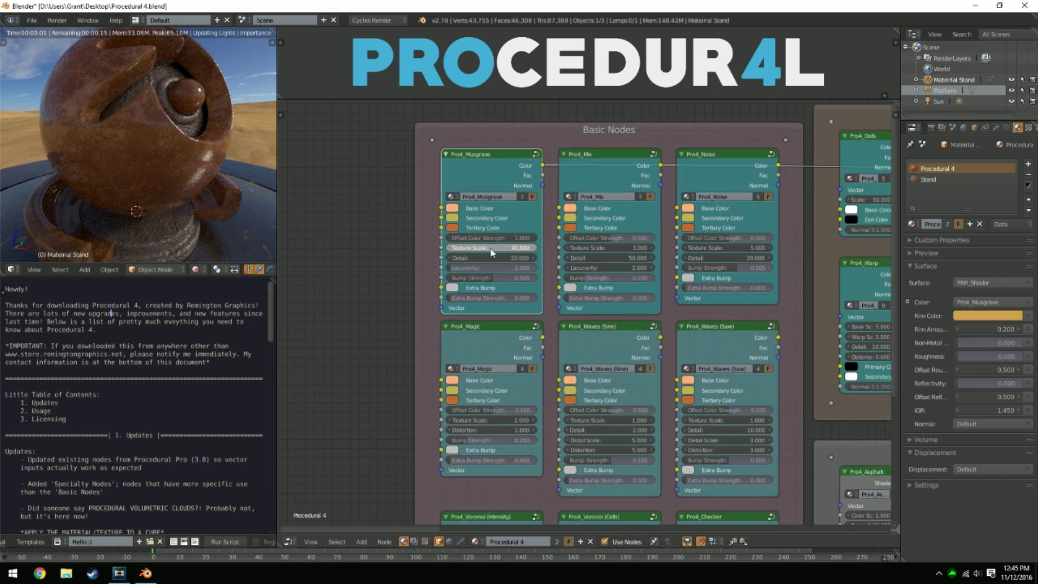
pyautogui.moveTo(493, 259); pyautogui.dragTo(540, 281)
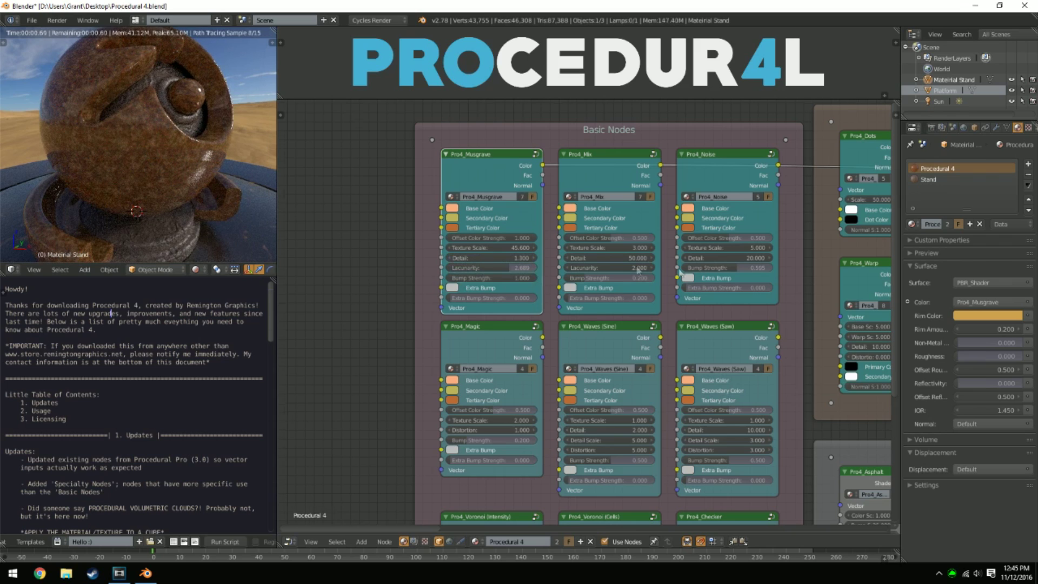
# Unlink Pro4_Musgrave and PBR_Shader, and move the Material Output node beside the Materials frame
pyautogui.press('Home')
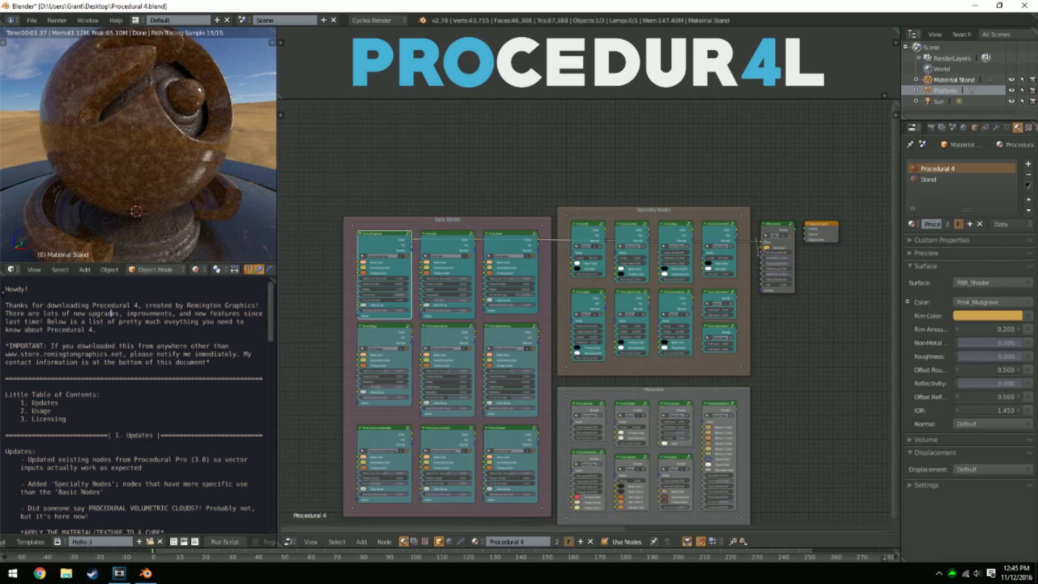
pyautogui.scroll(3, 472, 210)
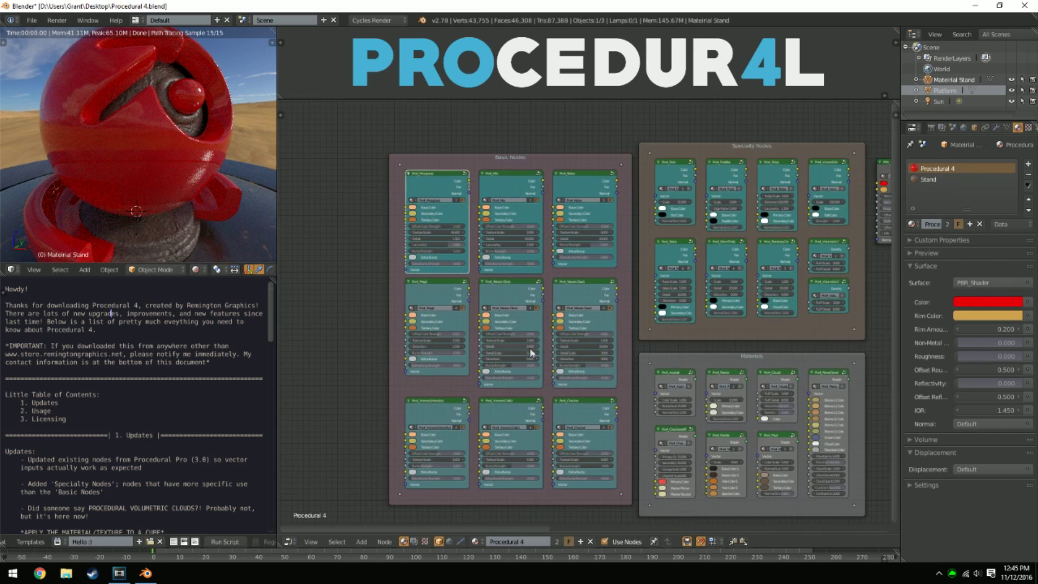
pyautogui.moveTo(700, 445); pyautogui.dragTo(633, 432, button='middle')
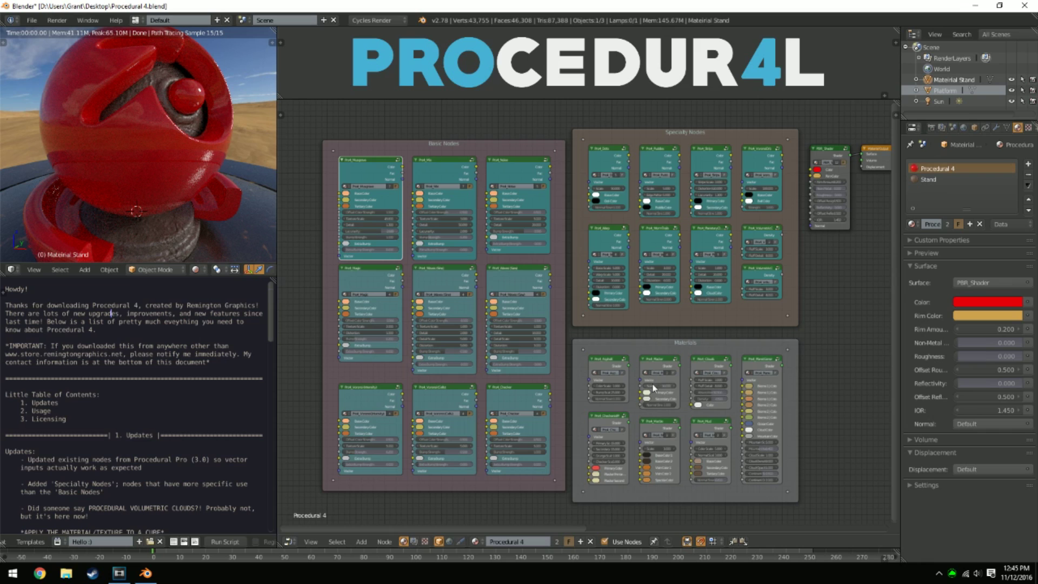
pyautogui.scroll(5, 614, 408)
pyautogui.scroll(-1, 577, 354)
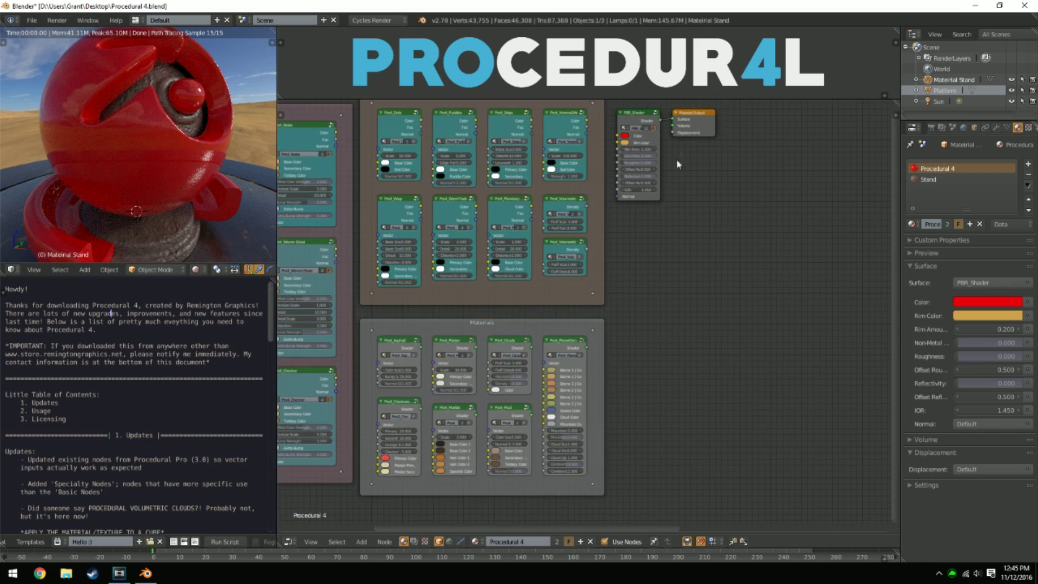
pyautogui.moveTo(673, 119); pyautogui.dragTo(637, 353)
pyautogui.scroll(2, 637, 353)
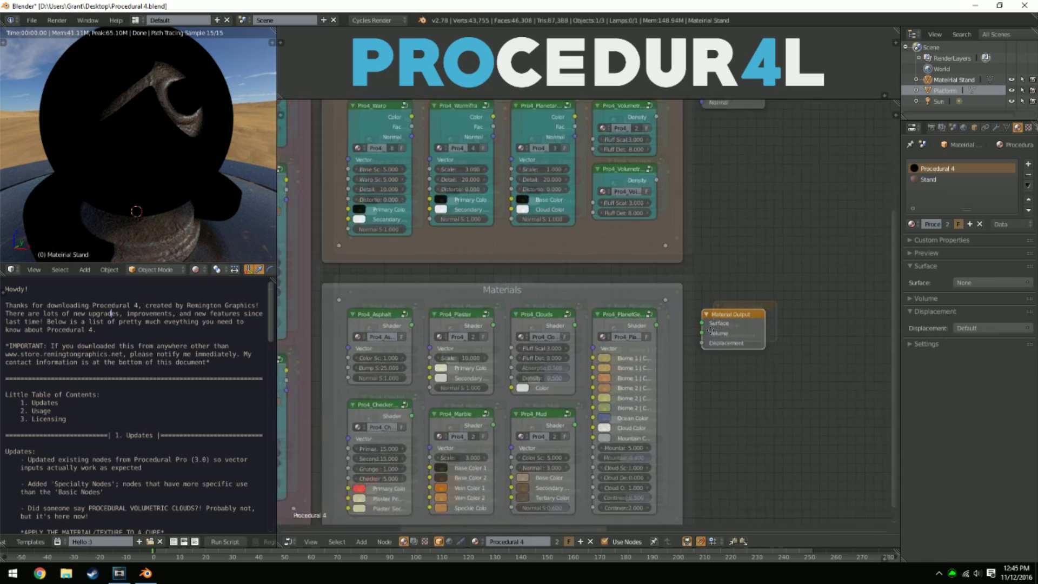
# Connect the Pro4_Asphalt node's Shader output to the Material Output's Surface input
pyautogui.click(414, 293)
pyautogui.click(489, 287)
pyautogui.click(589, 278)
pyautogui.click(658, 288)
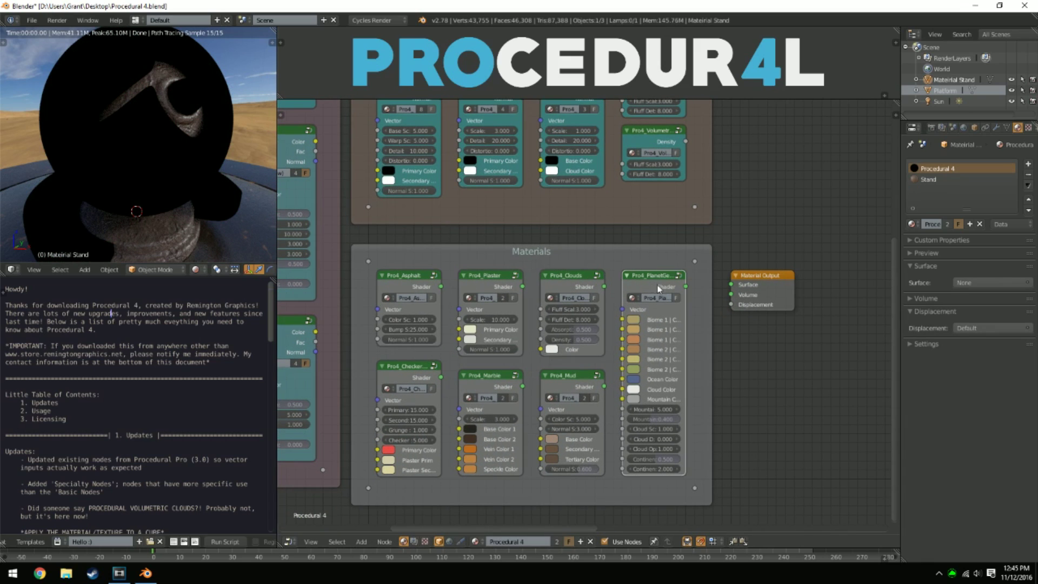
pyautogui.click(573, 380)
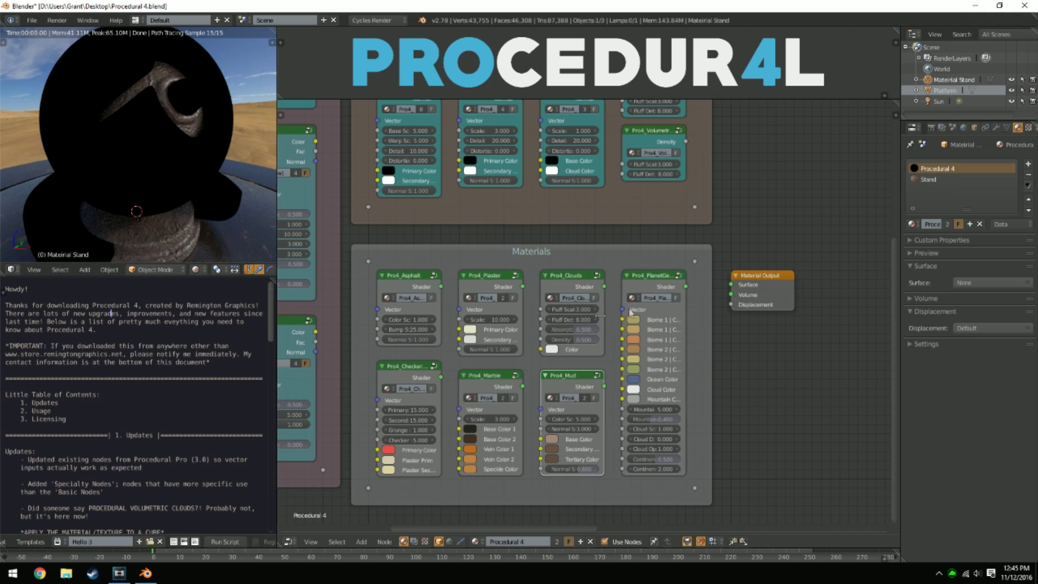
pyautogui.moveTo(441, 286); pyautogui.dragTo(731, 285)
# Inspect the asphalt surface on the material stand up close and from several angles in the rendered viewport
pyautogui.scroll(5, 164, 179)
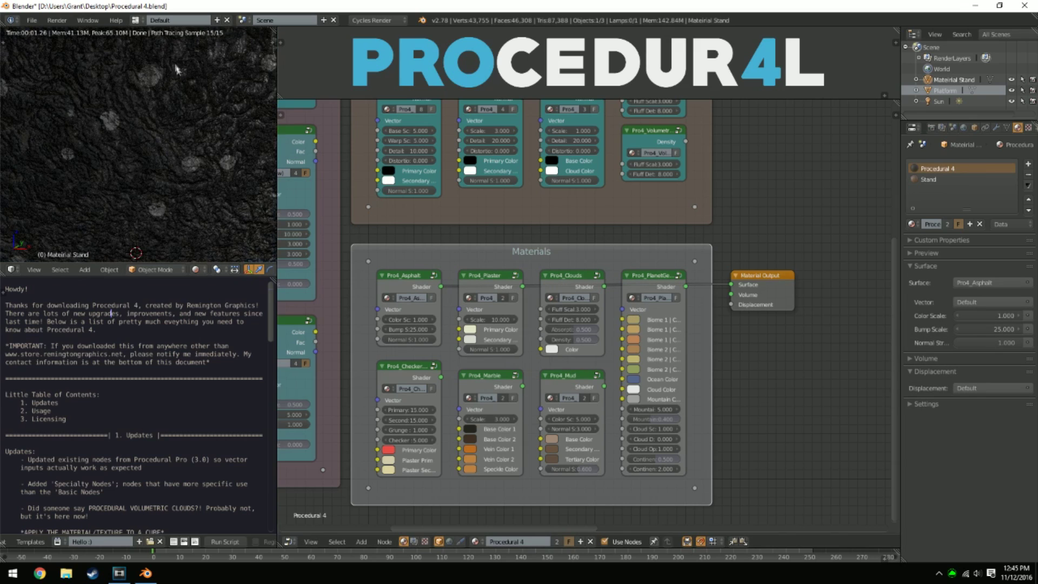
pyautogui.scroll(-3, 223, 140)
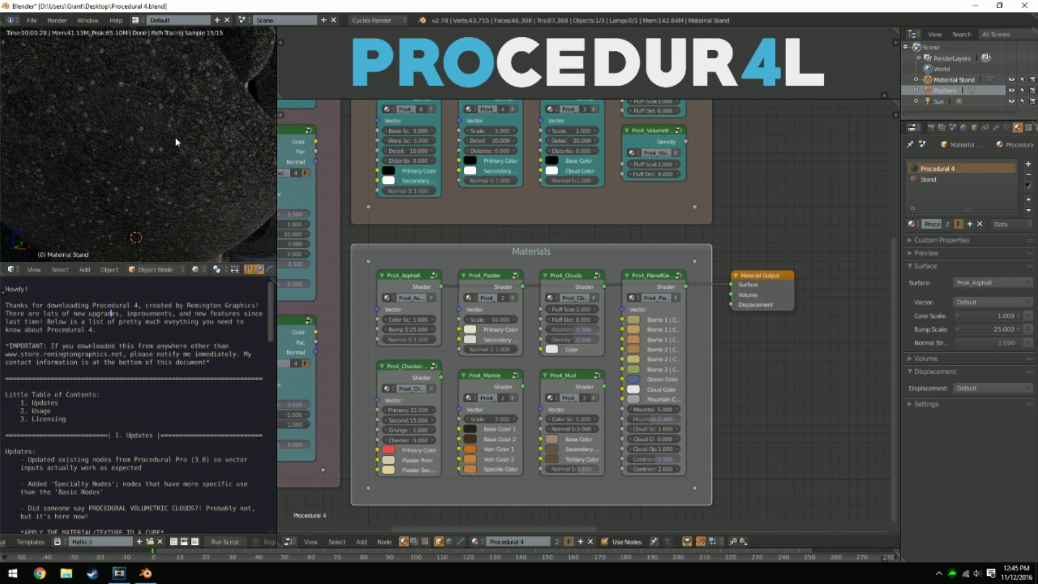
pyautogui.moveTo(182, 169); pyautogui.dragTo(185, 173, button='middle')
pyautogui.scroll(-4, 201, 208)
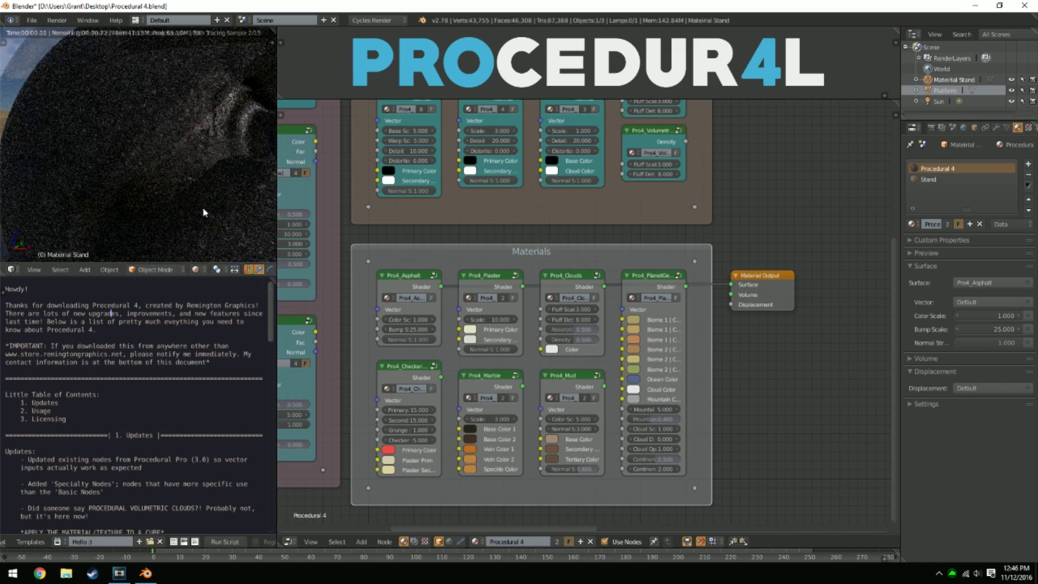
pyautogui.moveTo(205, 211); pyautogui.dragTo(244, 205, button='middle')
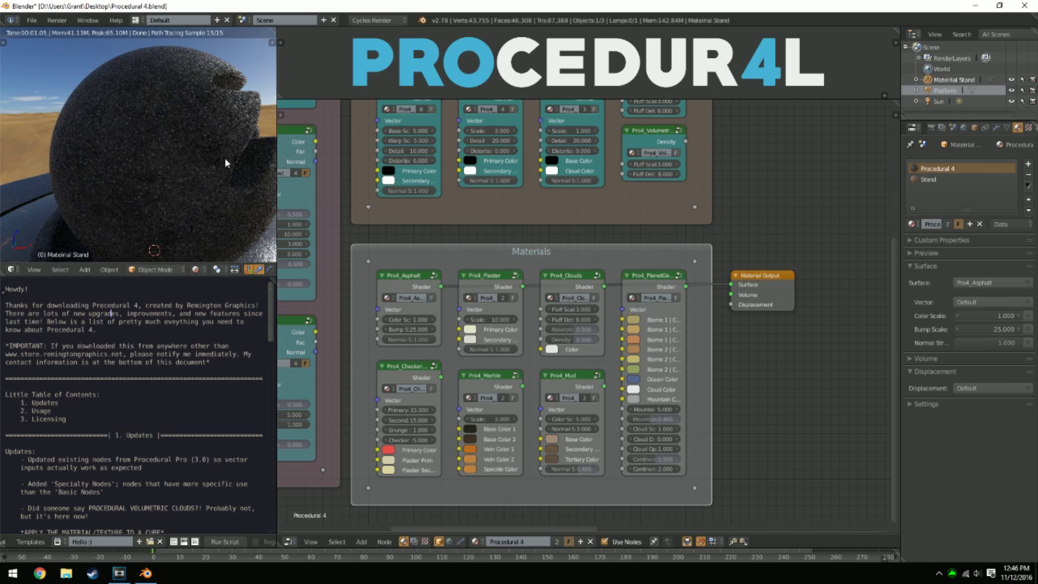
pyautogui.scroll(3, 218, 165)
pyautogui.moveTo(223, 173); pyautogui.dragTo(174, 170, button='middle')
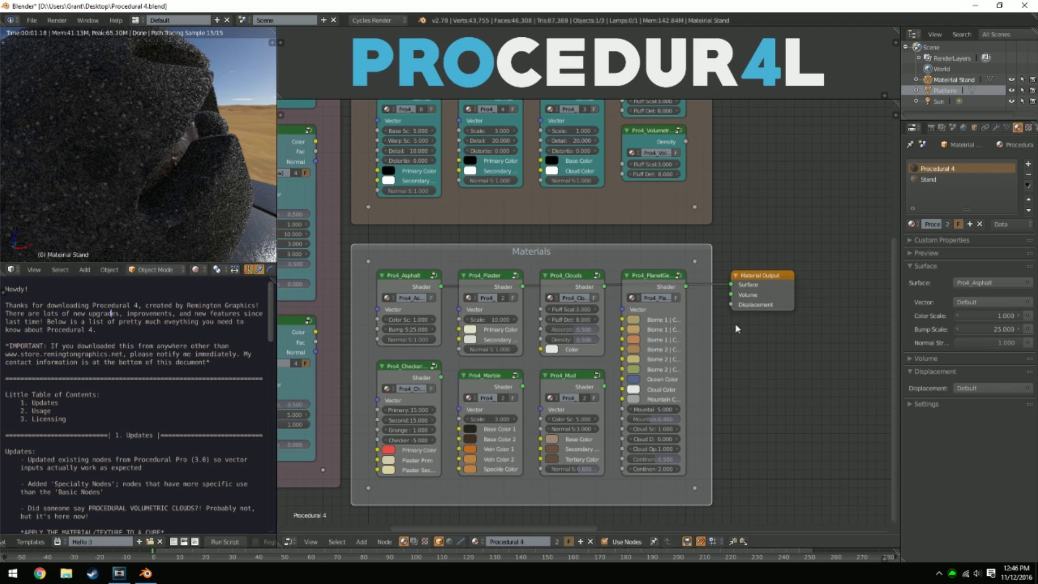
pyautogui.scroll(-3, 152, 190)
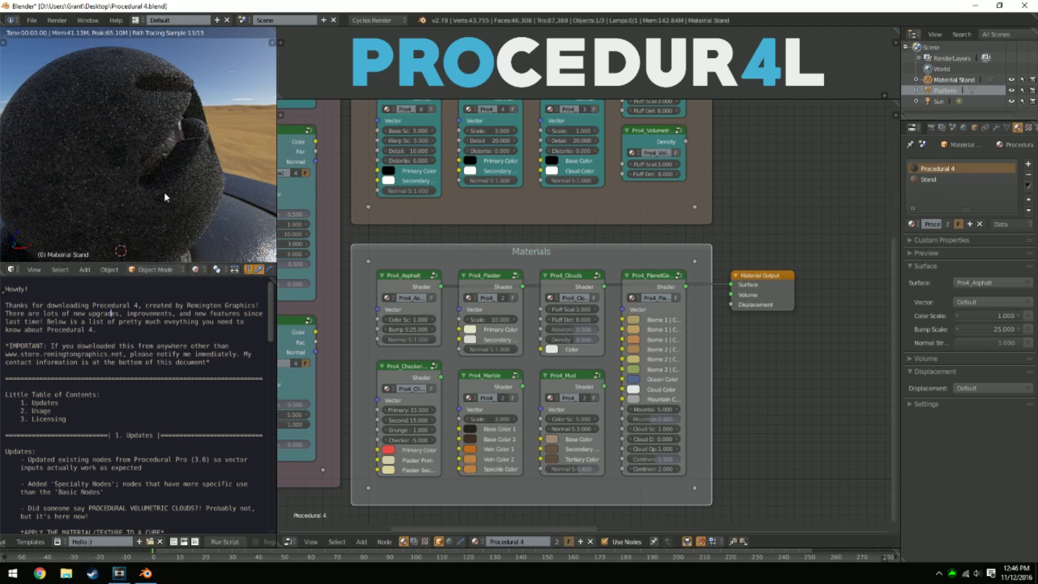
pyautogui.scroll(4, 184, 191)
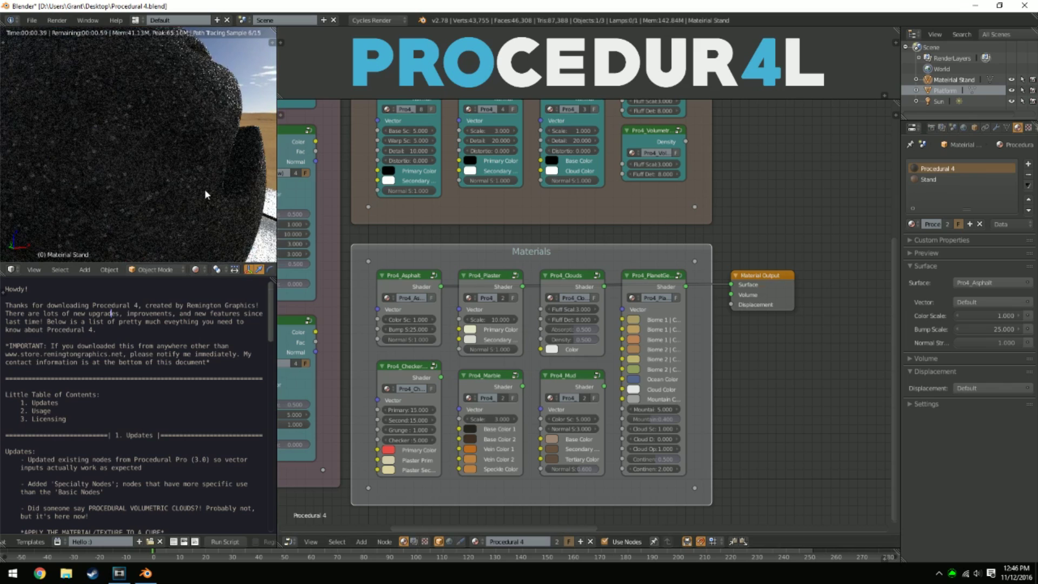
pyautogui.moveTo(212, 184); pyautogui.dragTo(197, 189, button='middle')
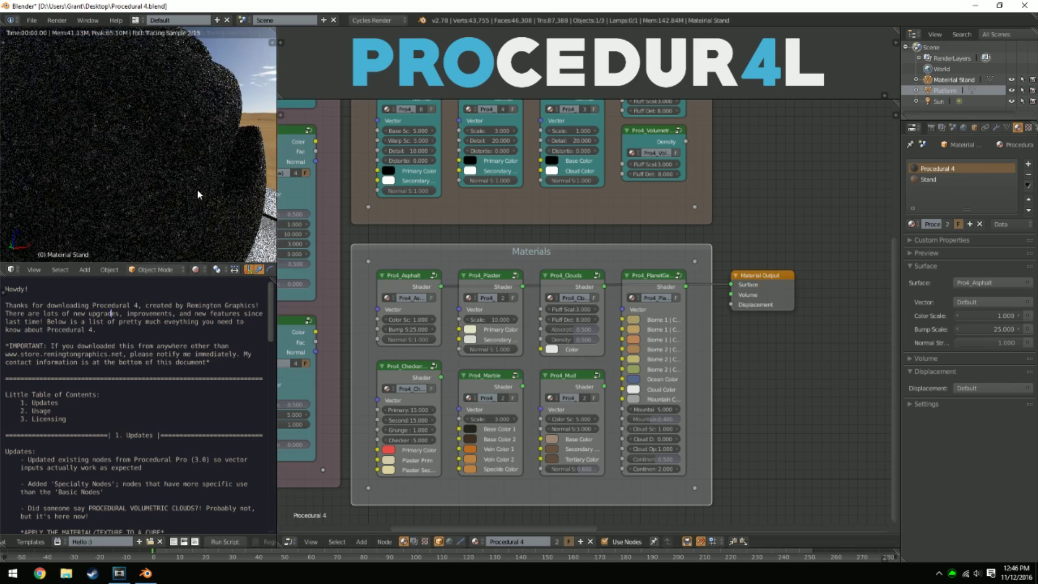
pyautogui.scroll(3, 196, 189)
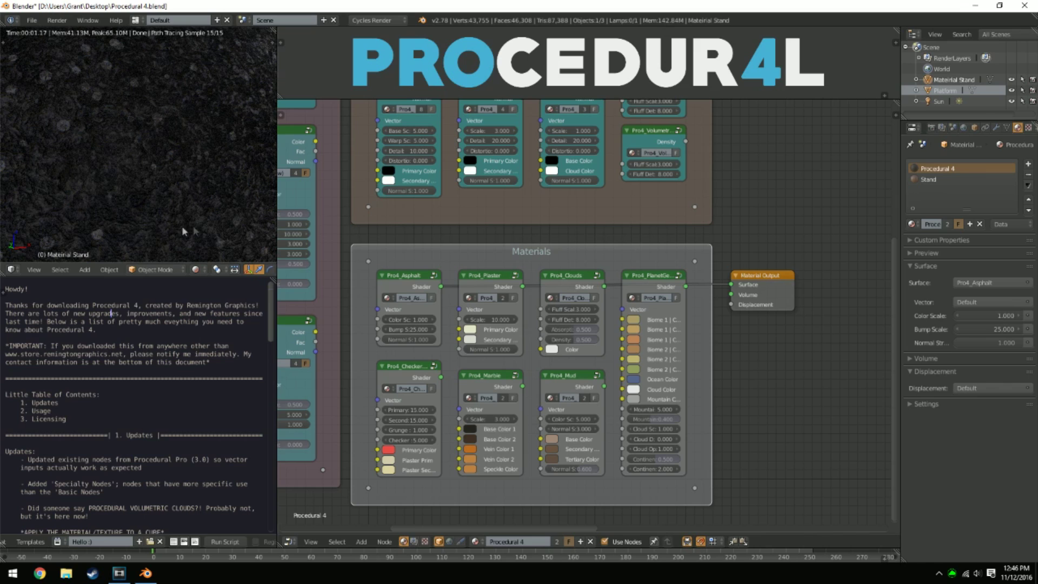
pyautogui.scroll(-5, 162, 193)
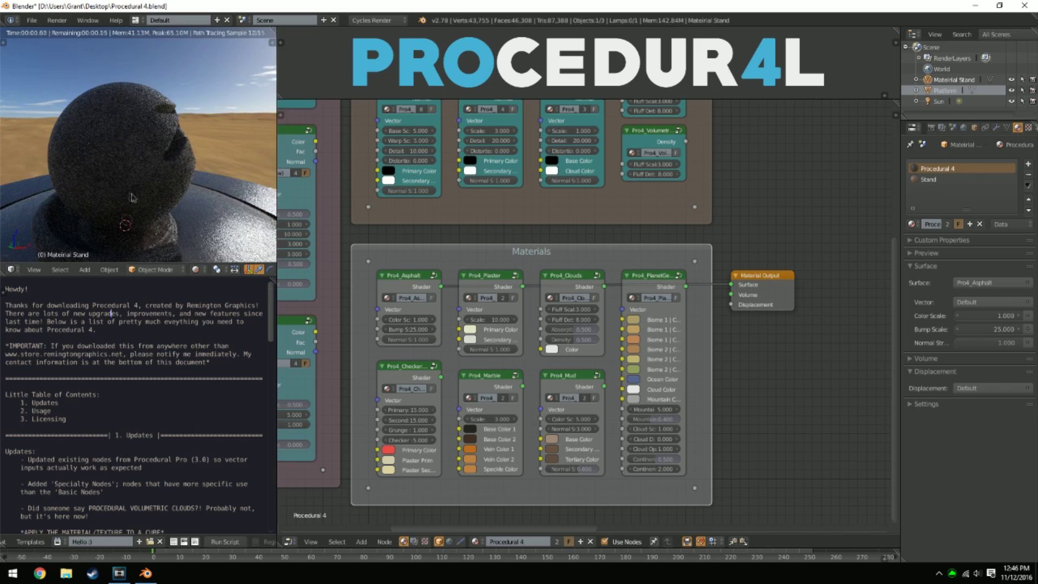
pyautogui.scroll(-1, 92, 202)
pyautogui.moveTo(93, 202); pyautogui.dragTo(99, 189, button='middle')
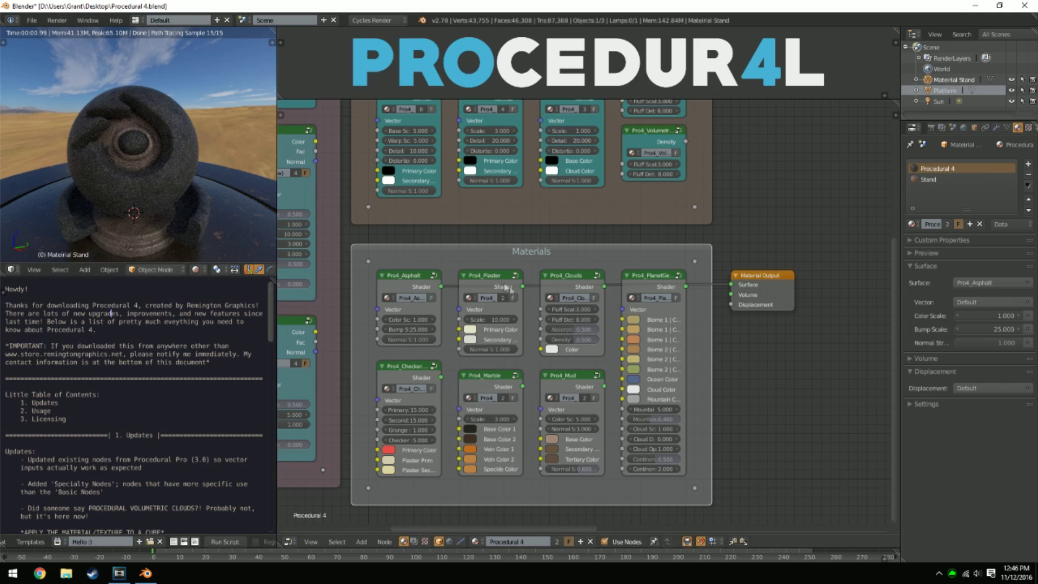
# Connect the Pro4_Plaster node's Shader output to the Material Output's Surface input and inspect the plaster on the material stand
pyautogui.moveTo(522, 287); pyautogui.dragTo(730, 285)
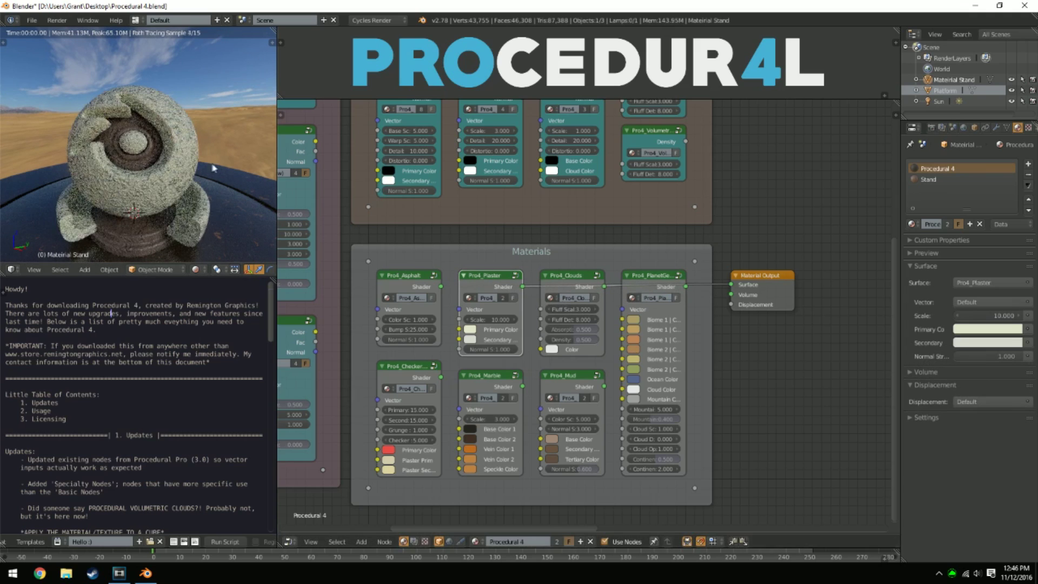
pyautogui.moveTo(205, 206)
pyautogui.mouseDown(button='middle')
pyautogui.moveTo(178, 208)
pyautogui.moveTo(198, 209)
pyautogui.mouseUp(button='middle')
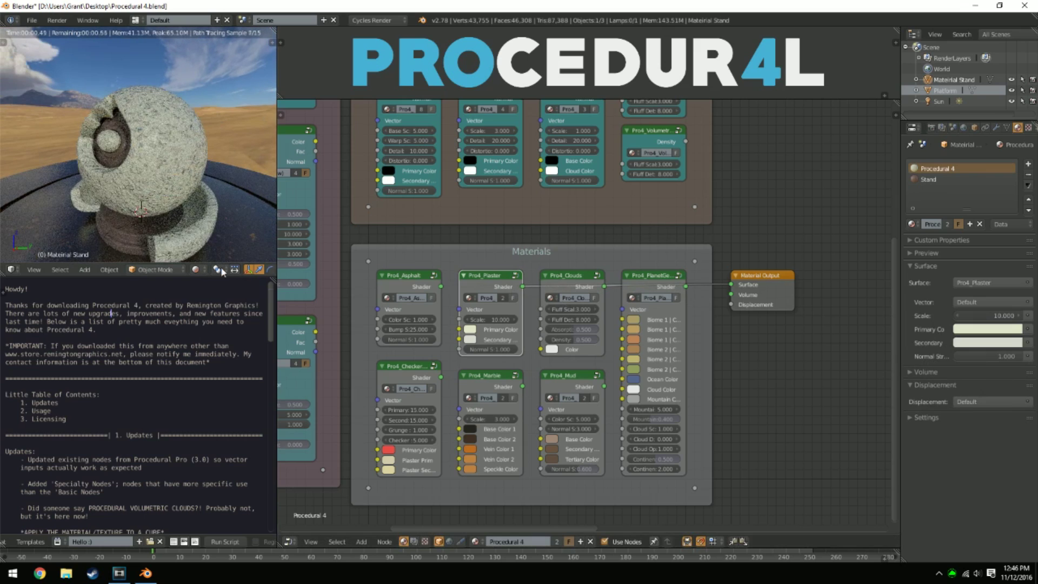
pyautogui.scroll(3, 173, 218)
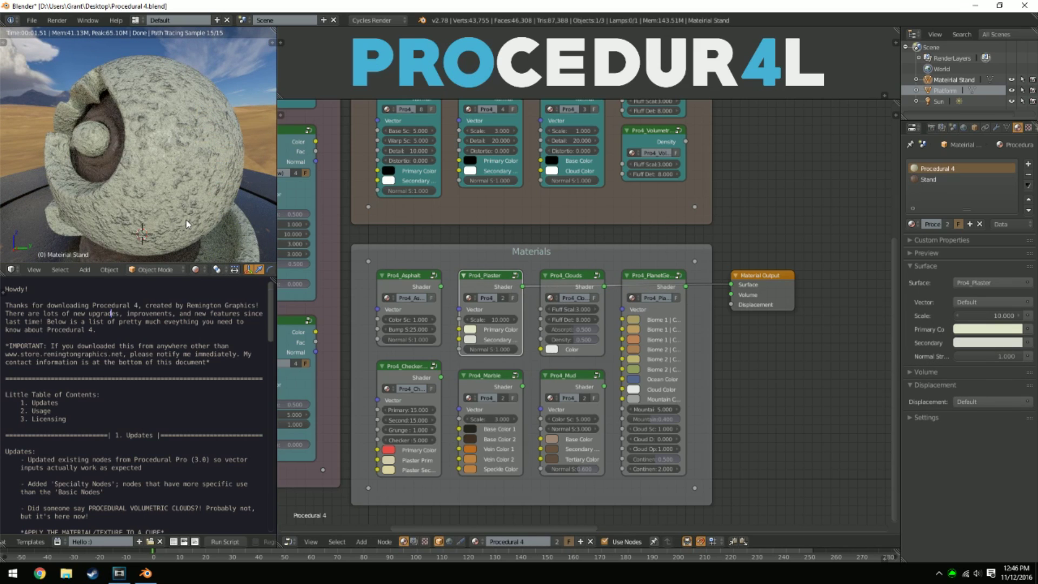
# Change the Pro4_Plaster node's secondary color to red
pyautogui.scroll(2, 165, 160)
pyautogui.scroll(2, 166, 160)
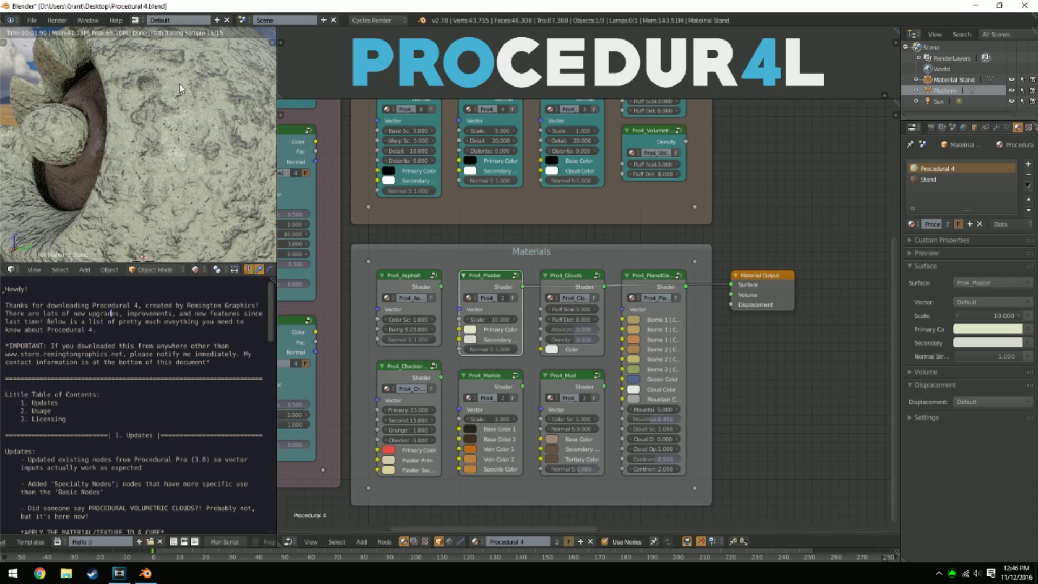
pyautogui.click(470, 340)
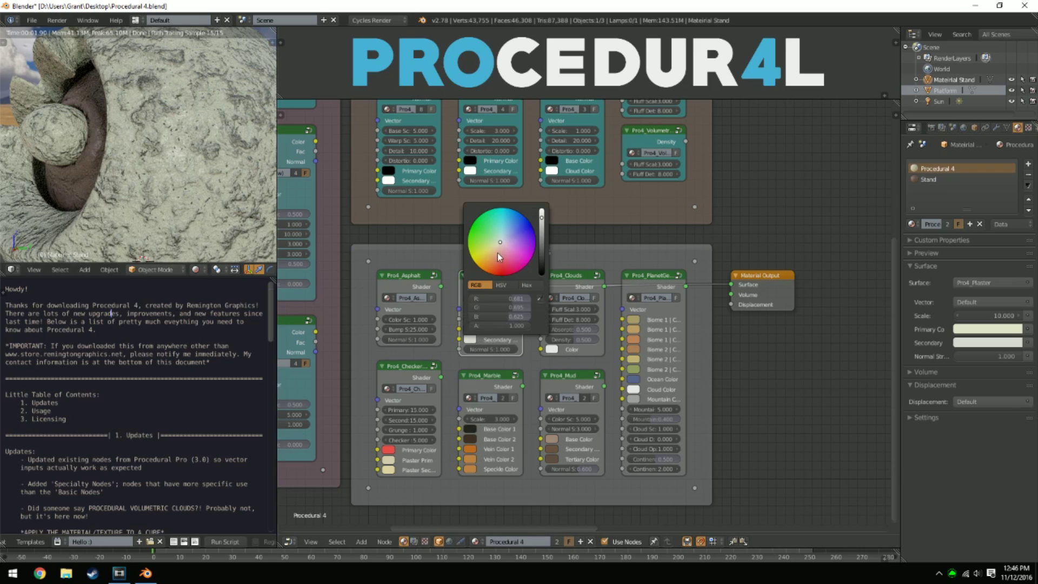
pyautogui.click(502, 267)
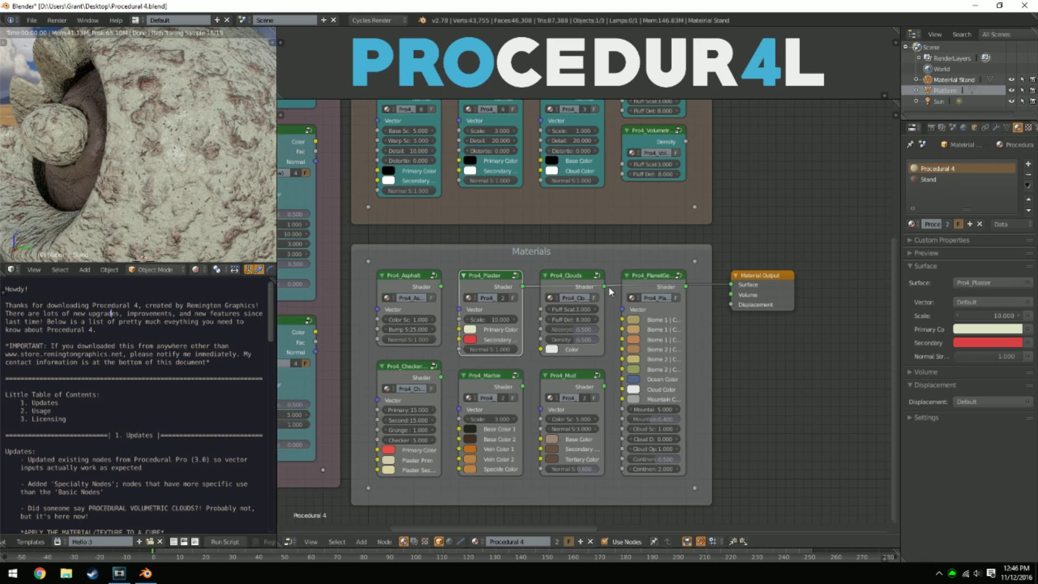
# Unlink Pro4_Plaster, connect the Pro4_CheckeredPlaster node's Shader output to the Material Output's Surface input, and inspect the checkered plaster from several angles
pyautogui.moveTo(604, 286); pyautogui.dragTo(651, 288)
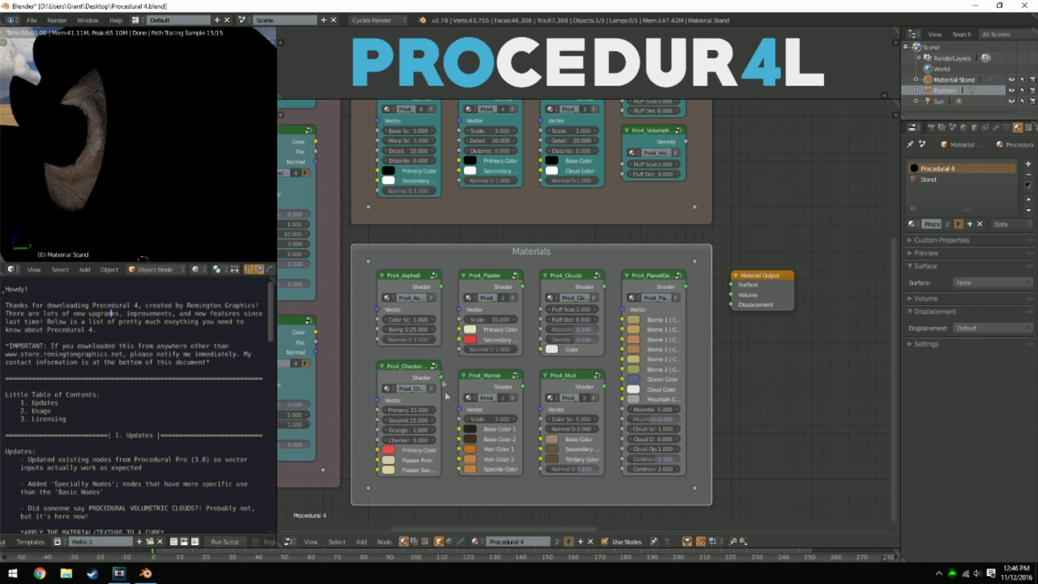
pyautogui.moveTo(441, 376); pyautogui.dragTo(731, 285)
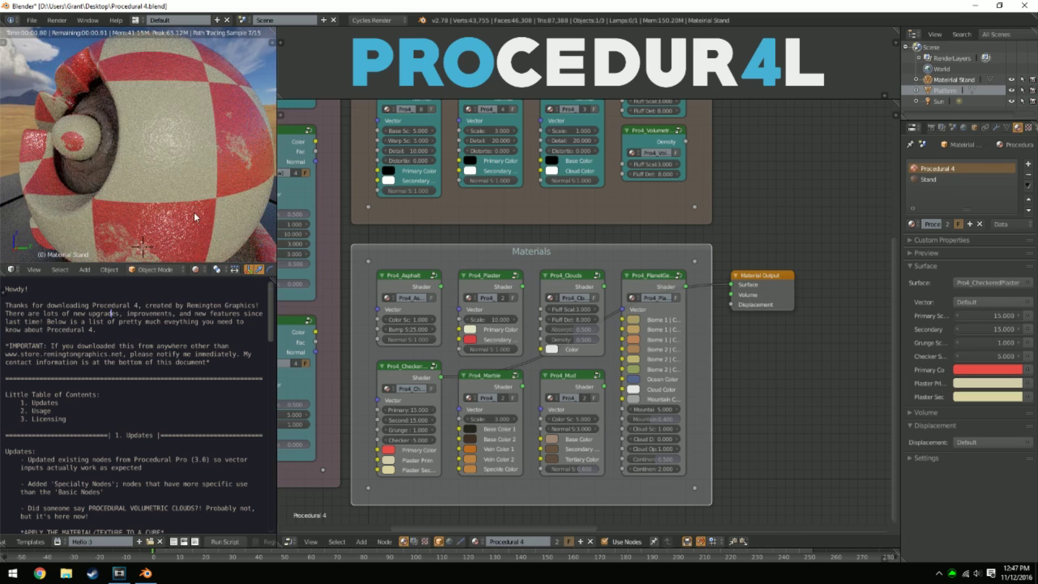
pyautogui.moveTo(192, 224); pyautogui.dragTo(259, 220, button='middle')
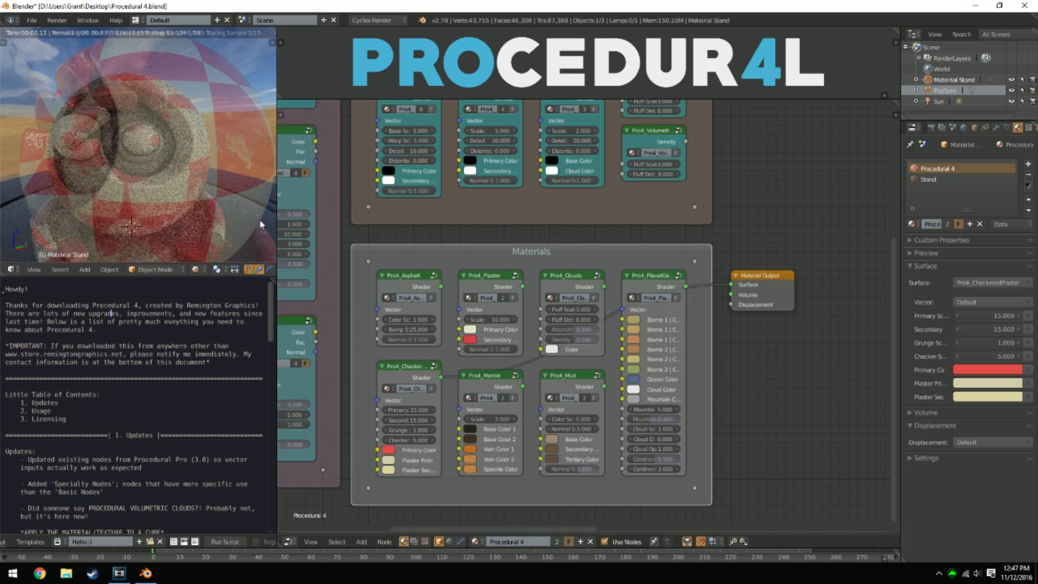
pyautogui.moveTo(183, 197); pyautogui.dragTo(182, 197, button='middle')
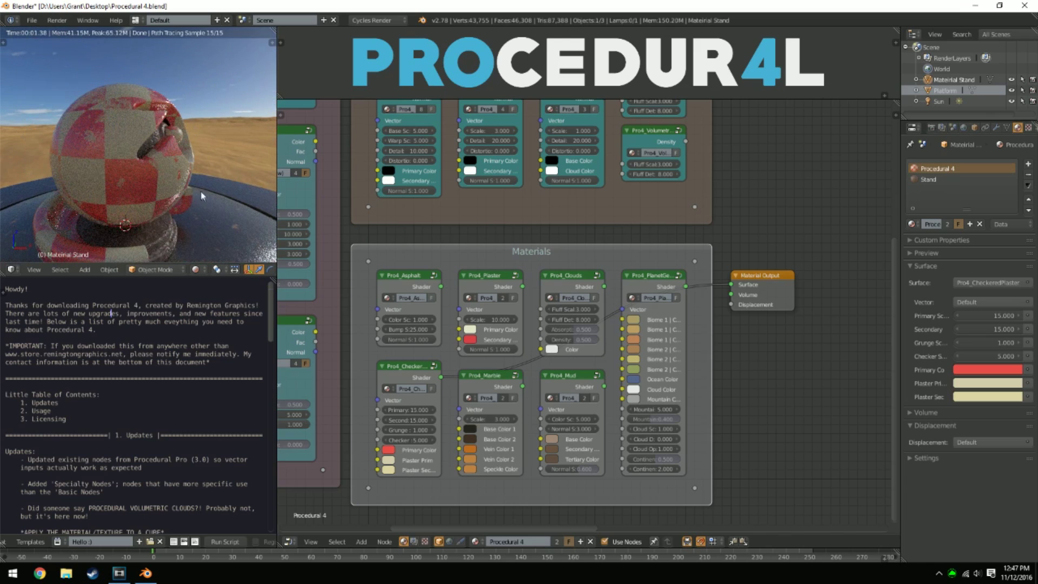
pyautogui.moveTo(177, 183); pyautogui.dragTo(125, 192, button='middle')
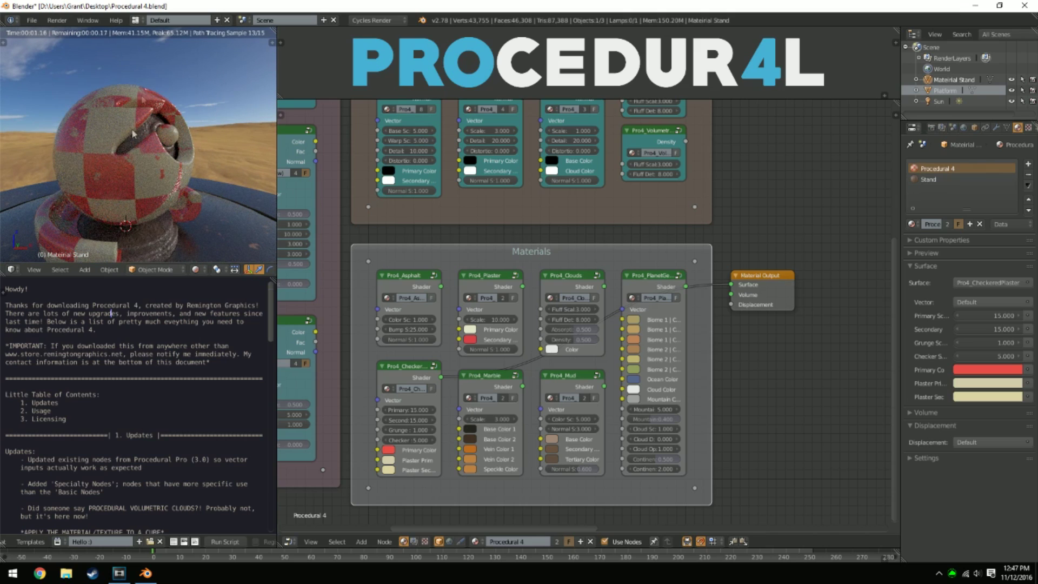
pyautogui.moveTo(169, 197); pyautogui.dragTo(128, 183, button='middle')
pyautogui.scroll(6, 128, 183)
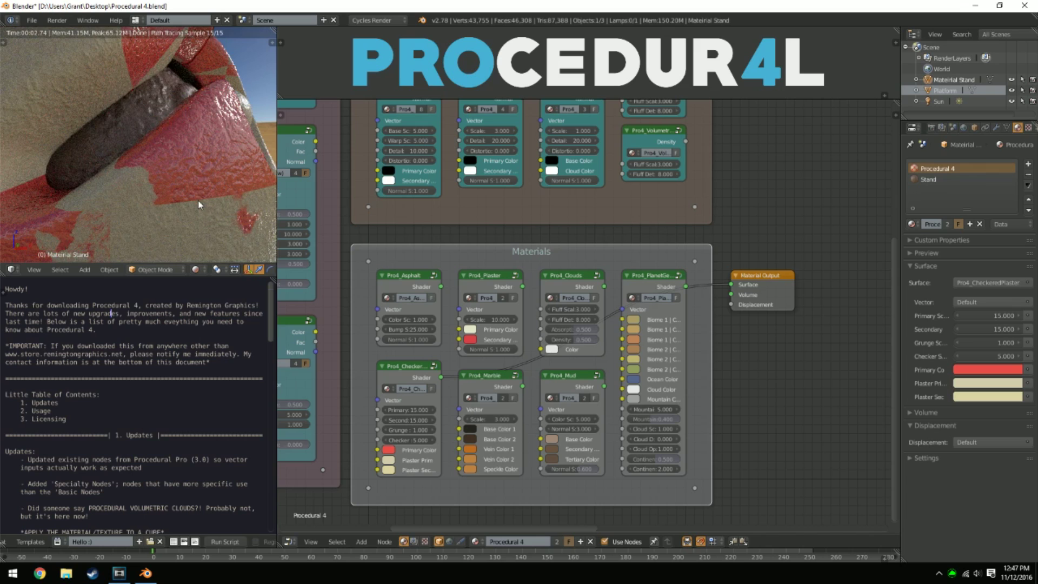
pyautogui.scroll(-5, 198, 200)
pyautogui.moveTo(198, 200); pyautogui.dragTo(117, 198, button='middle')
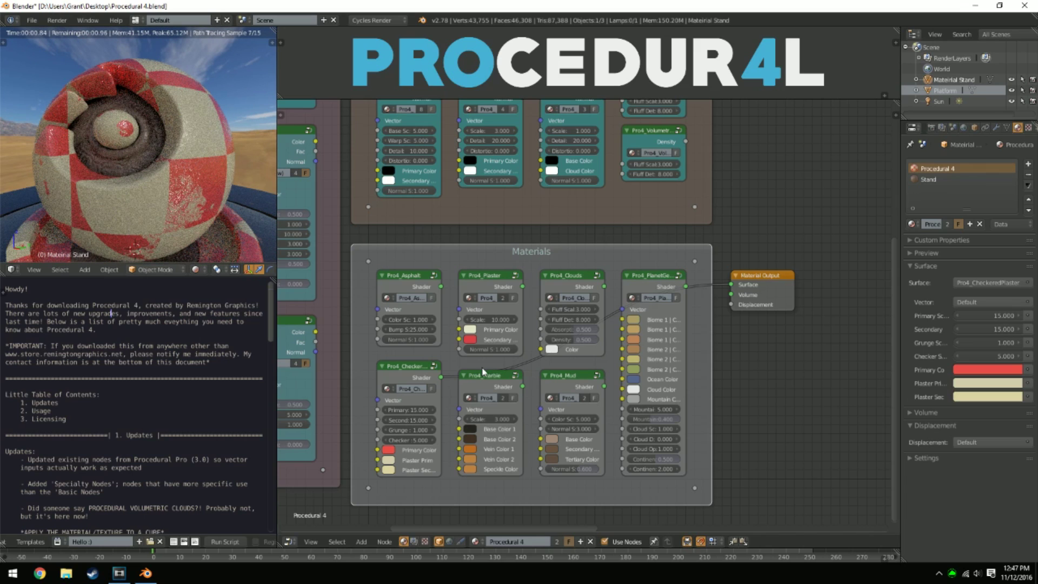
# Connect the Pro4_Marble node's Shader output to the Material Output's Surface input and view the marble up close
pyautogui.moveTo(522, 386); pyautogui.dragTo(730, 284)
pyautogui.moveTo(176, 171)
pyautogui.mouseDown(button='middle')
pyautogui.moveTo(226, 194)
pyautogui.moveTo(161, 180)
pyautogui.mouseUp(button='middle')
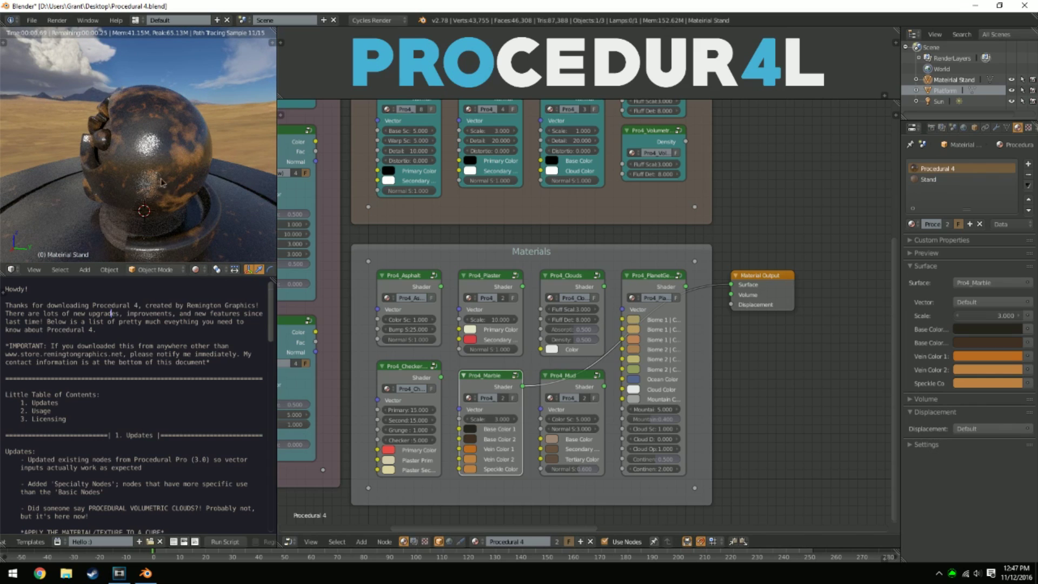
pyautogui.scroll(4, 161, 181)
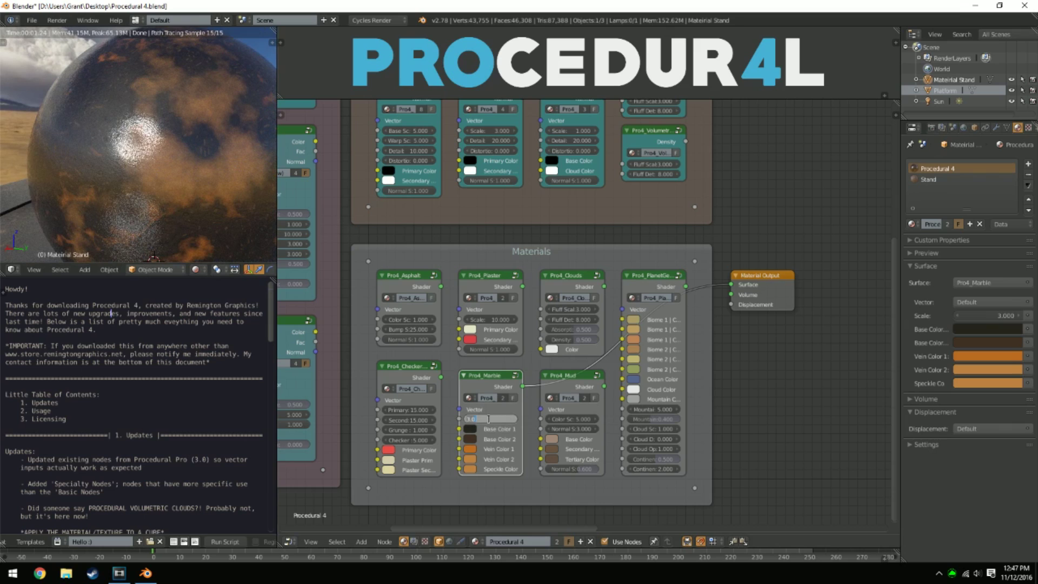
# Try the Pro4_Marble node's Scale at 5, 100 and 50, and check the marble pattern up close
pyautogui.write('5')
pyautogui.press('Return')
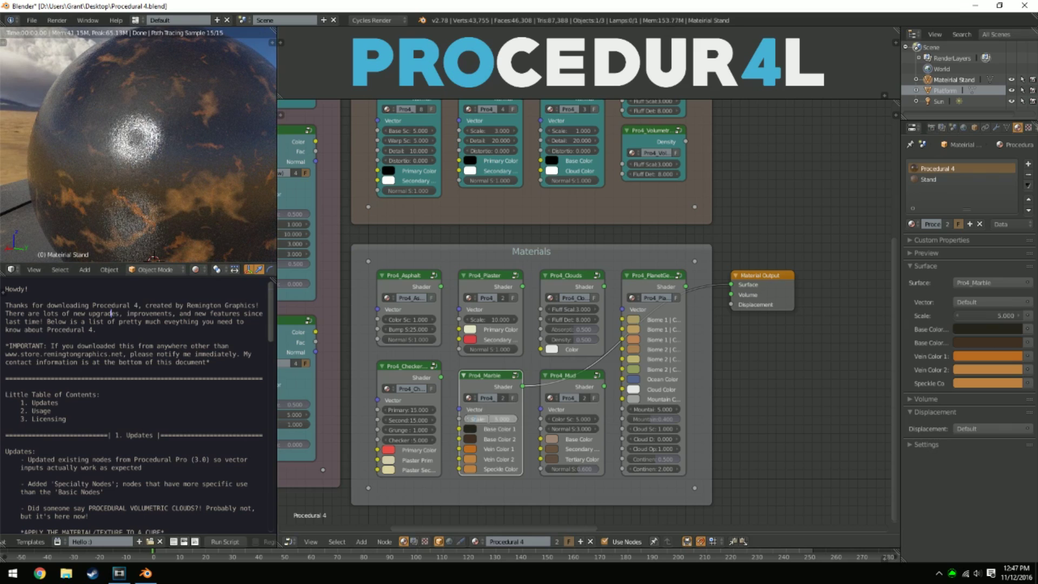
pyautogui.press('Return')
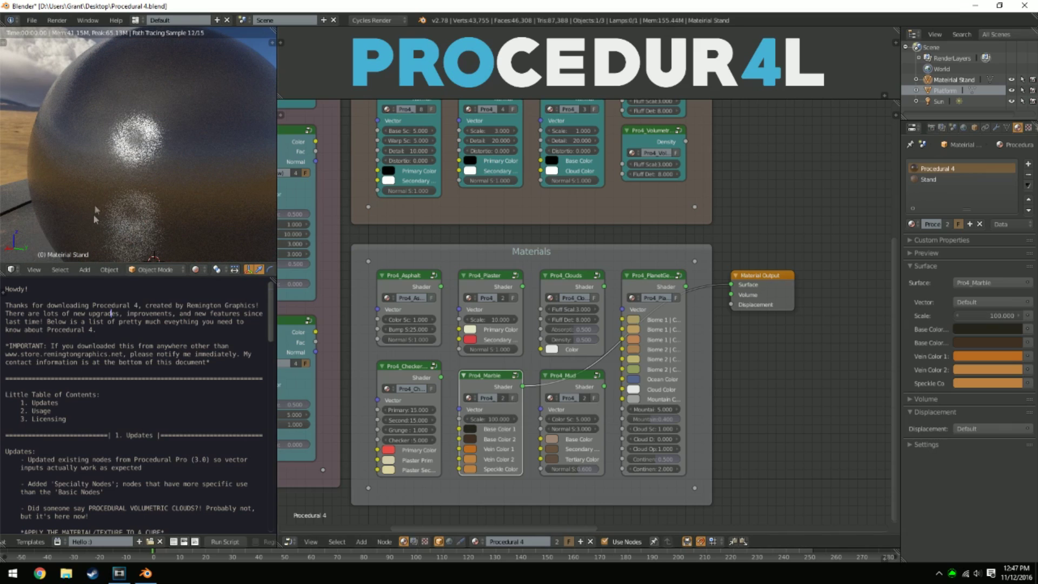
pyautogui.click(500, 418)
pyautogui.write('50')
pyautogui.press('Return')
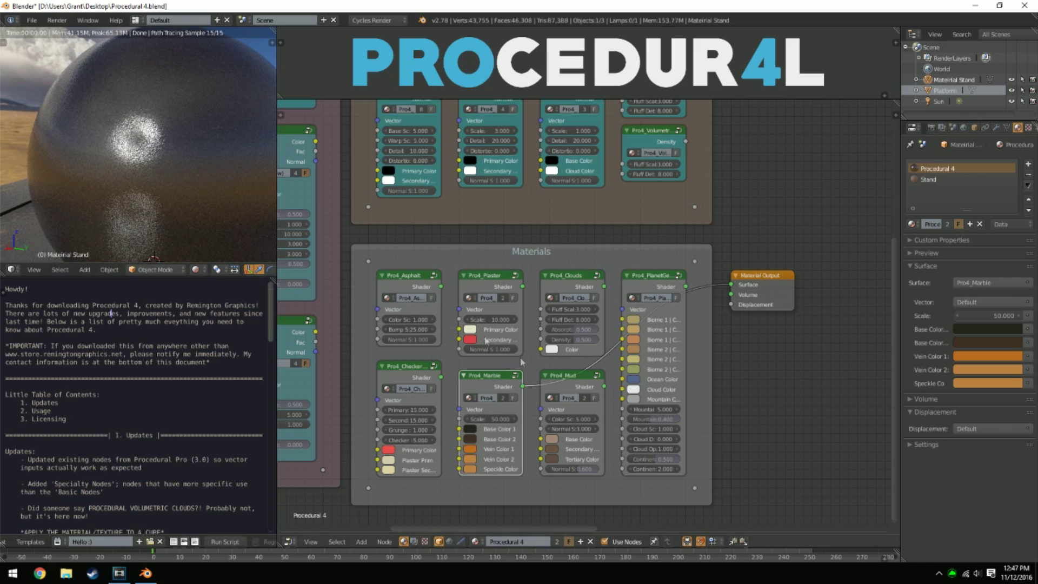
pyautogui.scroll(4, 181, 206)
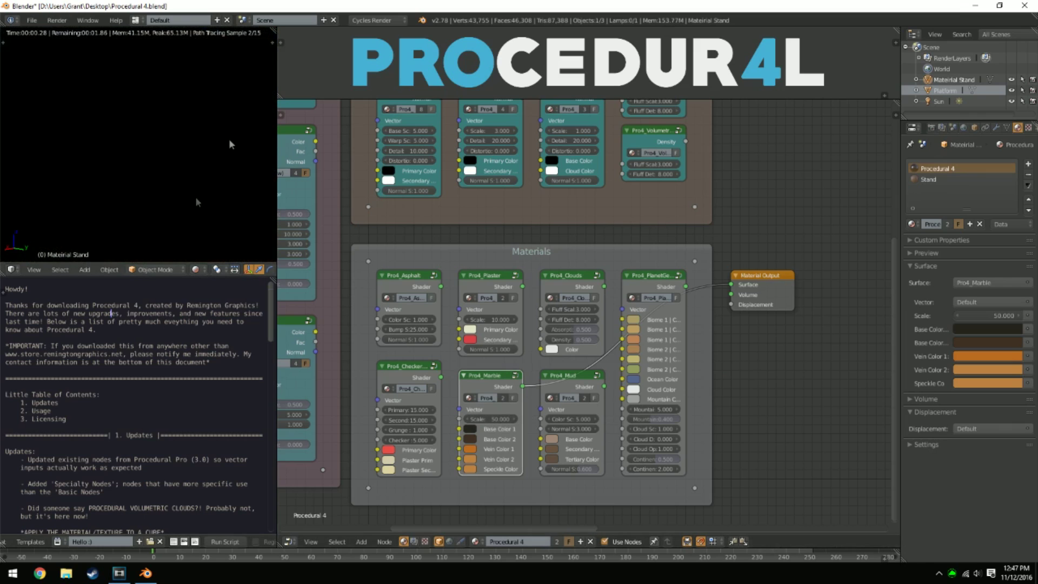
pyautogui.scroll(-1, 230, 144)
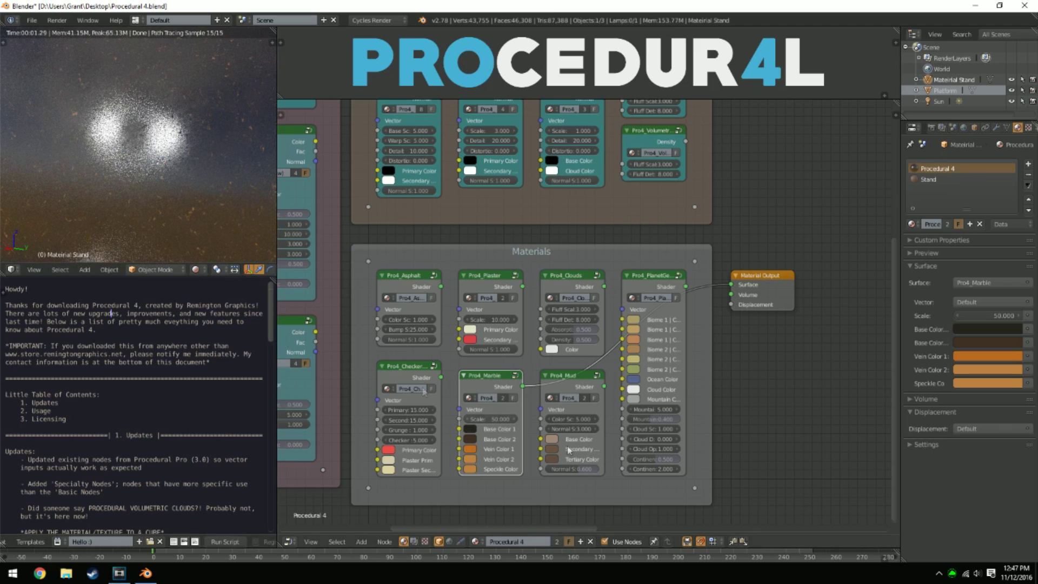
# Try a Scale of 1 on the Pro4_Marble node and view the whole material stand from another side
pyautogui.doubleClick(491, 420)
pyautogui.write('1')
pyautogui.press('Return')
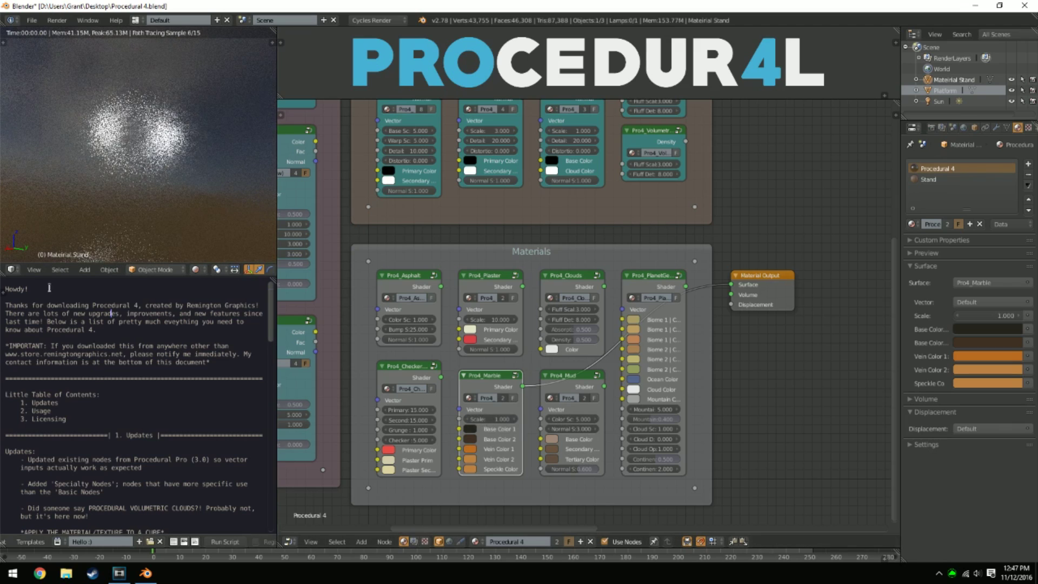
pyautogui.scroll(-2, 80, 171)
pyautogui.scroll(-2, 79, 170)
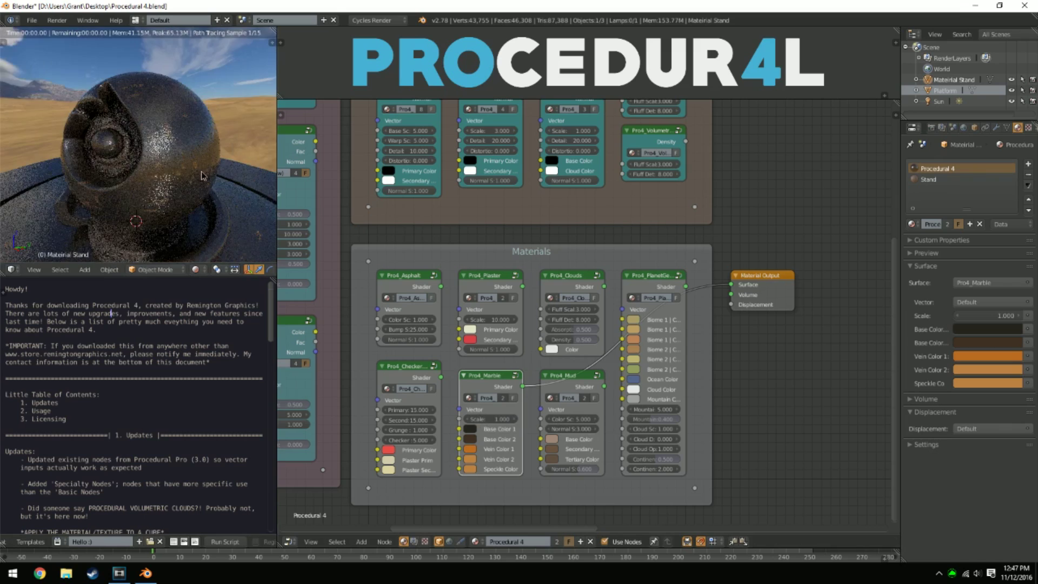
pyautogui.moveTo(228, 156); pyautogui.dragTo(195, 162, button='middle')
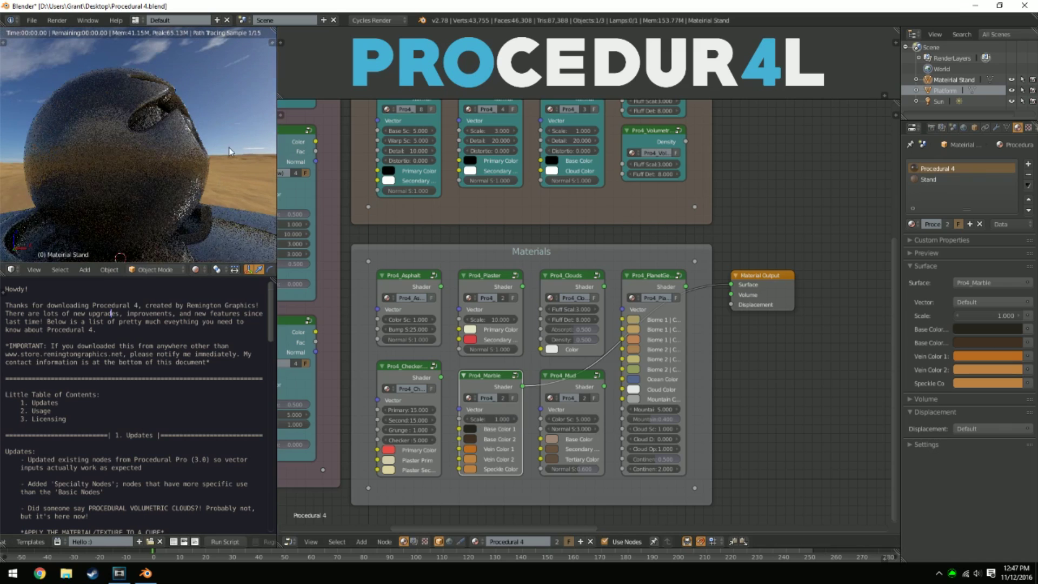
# Set the Pro4_Marble node's Scale to 5 and check the marble on the stand
pyautogui.click(497, 419)
pyautogui.write('5')
pyautogui.press('Return')
pyautogui.moveTo(132, 153); pyautogui.dragTo(128, 167, button='middle')
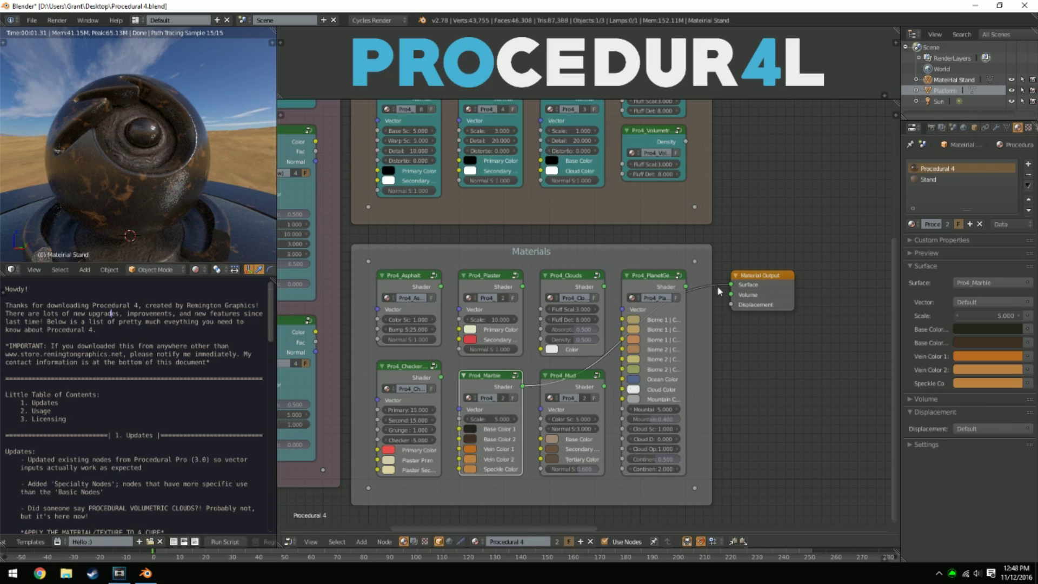
# Unlink Pro4_Marble, connect the Pro4_Mud node's Shader output to the Material Output's Surface input, and inspect the mud on the stand
pyautogui.keyDown('ctrl'); pyautogui.moveTo(719, 268); pyautogui.dragTo(712, 302); pyautogui.keyUp('ctrl')
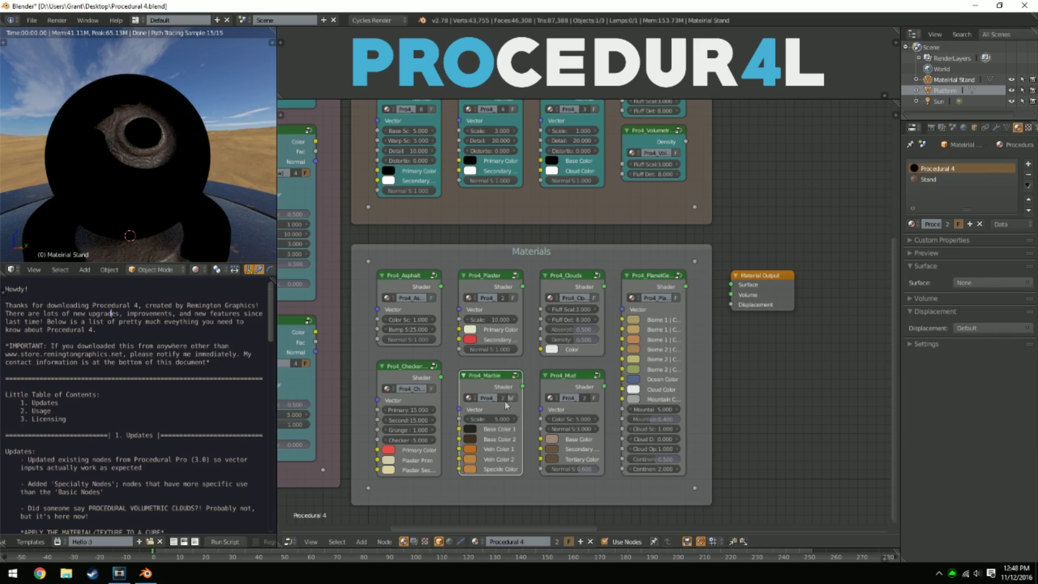
pyautogui.moveTo(604, 386); pyautogui.dragTo(730, 284)
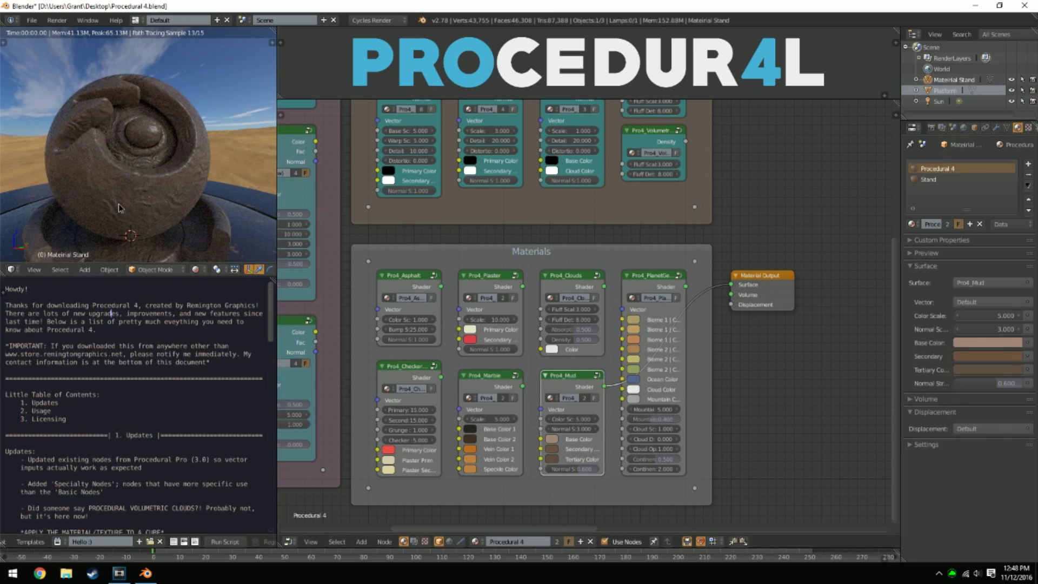
pyautogui.moveTo(119, 204); pyautogui.dragTo(91, 205, button='middle')
pyautogui.scroll(1, 165, 214)
pyautogui.moveTo(196, 201); pyautogui.dragTo(202, 153, button='middle')
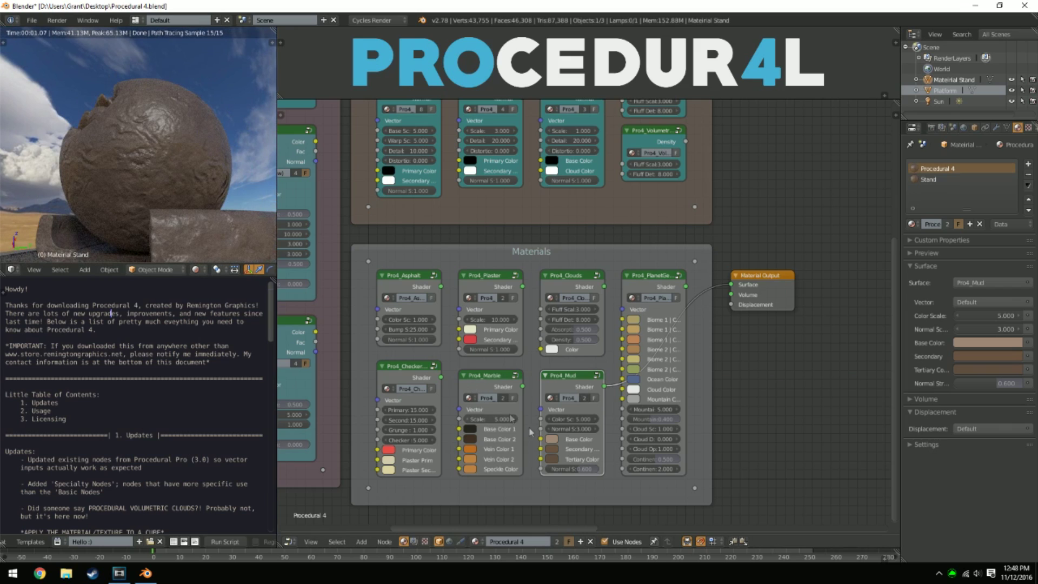
# Change the Pro4_Mud node's secondary and tertiary colors to darker browns
pyautogui.moveTo(590, 382); pyautogui.dragTo(586, 321, button='middle')
pyautogui.scroll(4, 587, 321)
pyautogui.moveTo(533, 421); pyautogui.dragTo(511, 366, button='middle')
pyautogui.click(517, 365)
pyautogui.moveTo(546, 254); pyautogui.dragTo(550, 256)
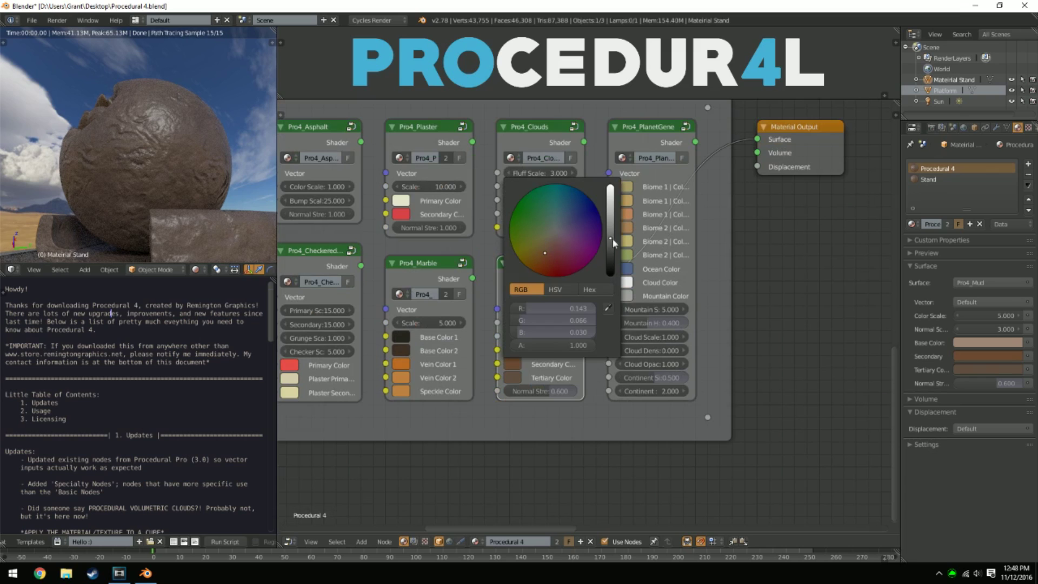
pyautogui.moveTo(610, 238); pyautogui.dragTo(610, 247)
pyautogui.click(510, 379)
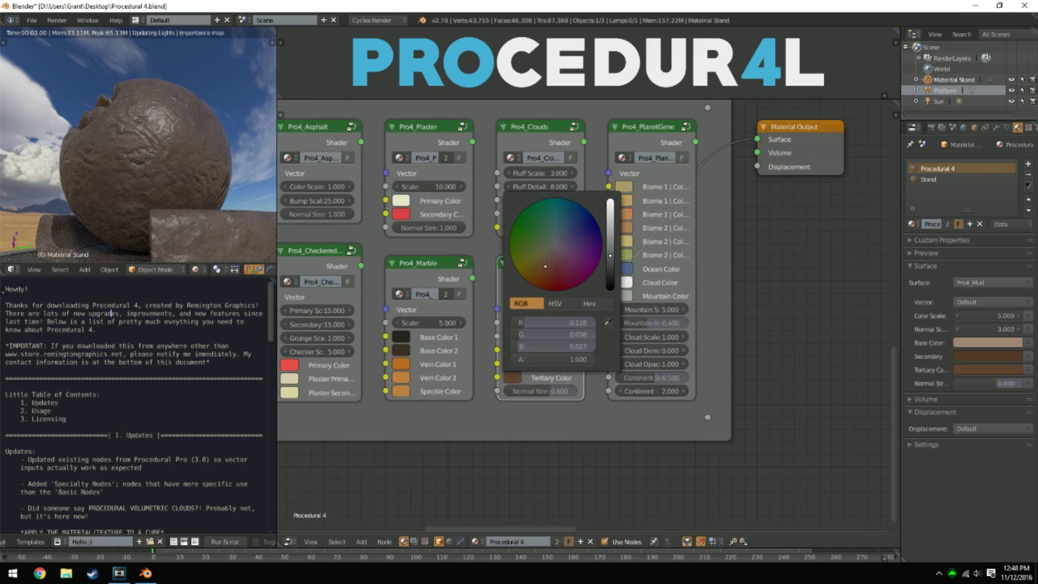
pyautogui.moveTo(609, 267); pyautogui.dragTo(609, 273)
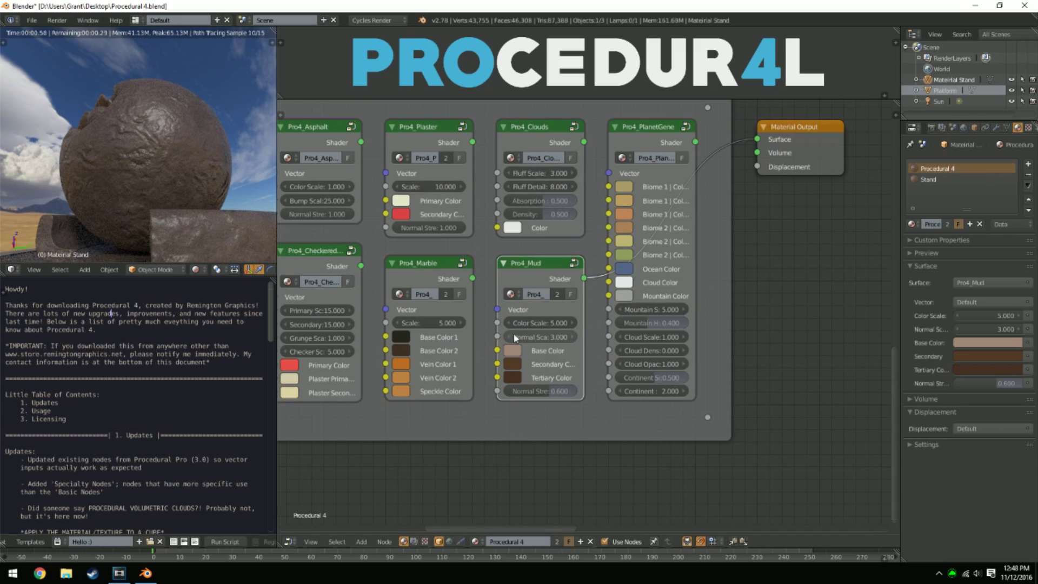
# Change the Pro4_Mud node's base color to a dark reddish brown and view the whole material stand
pyautogui.click(511, 349)
pyautogui.moveTo(544, 245); pyautogui.dragTo(547, 248)
pyautogui.click(614, 224)
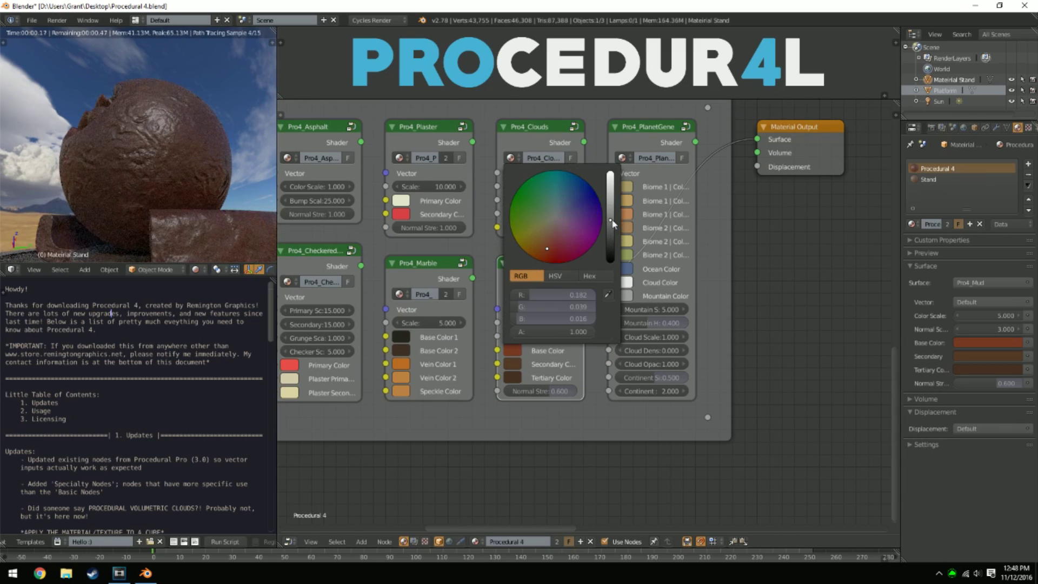
pyautogui.scroll(-3, 198, 187)
pyautogui.moveTo(198, 188); pyautogui.dragTo(200, 218, button='middle')
# Unlink Pro4_Mud and connect the Pro4_PlanetGenerator node's Shader output to the Material Output's Surface input
pyautogui.moveTo(483, 350); pyautogui.dragTo(462, 440, button='middle')
pyautogui.scroll(1, 466, 427)
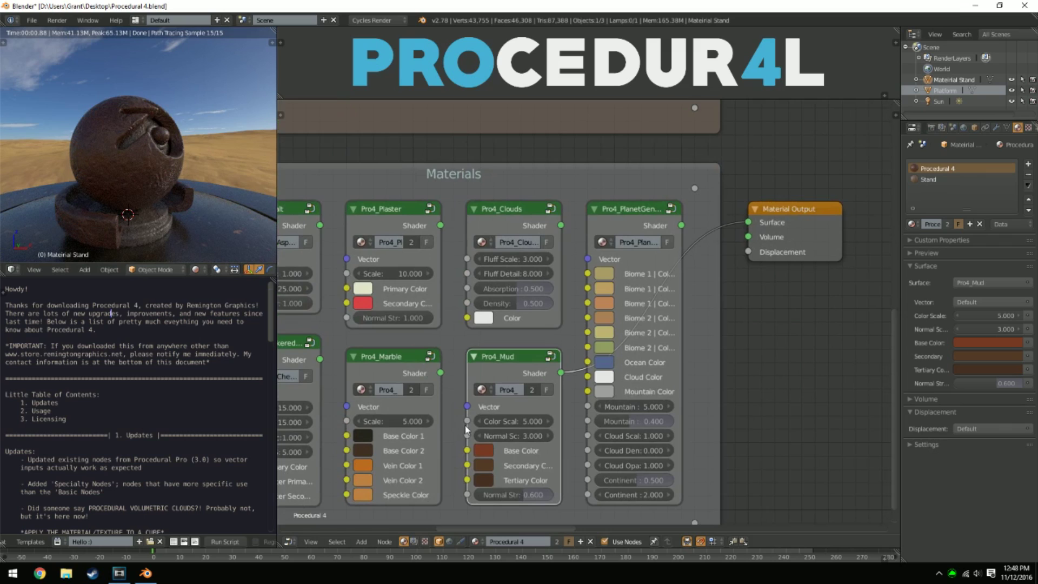
pyautogui.moveTo(595, 395); pyautogui.dragTo(425, 401, button='middle')
pyautogui.keyDown('ctrl'); pyautogui.moveTo(545, 226); pyautogui.dragTo(558, 286); pyautogui.keyUp('ctrl')
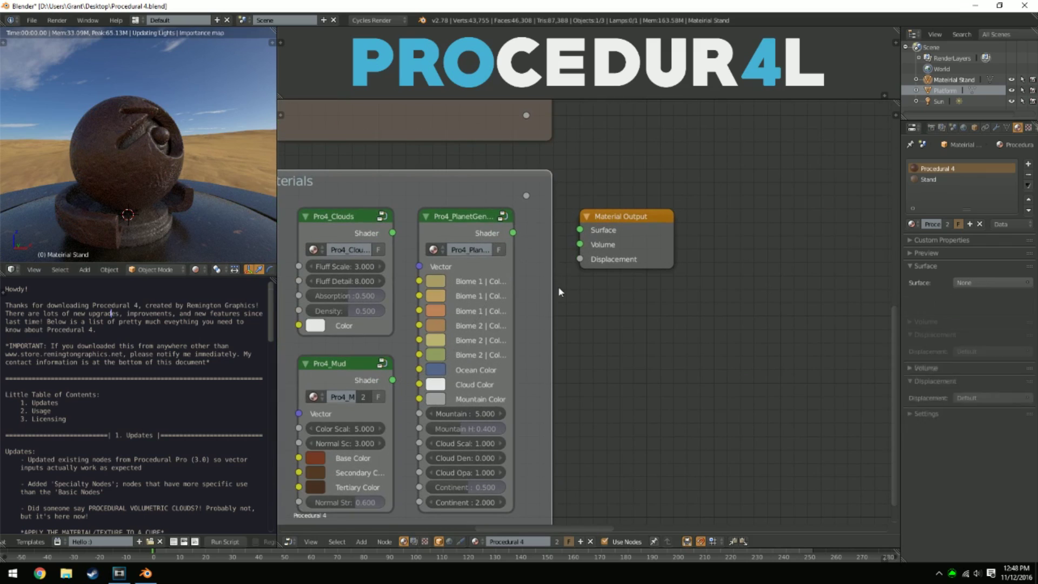
pyautogui.moveTo(513, 233); pyautogui.dragTo(555, 238)
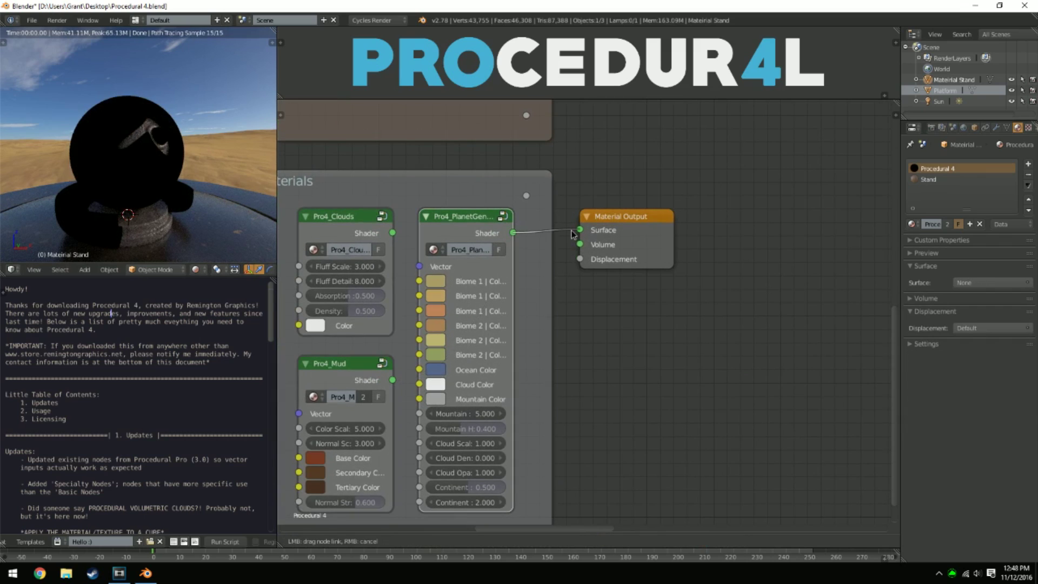
pyautogui.moveTo(577, 236); pyautogui.dragTo(579, 230)
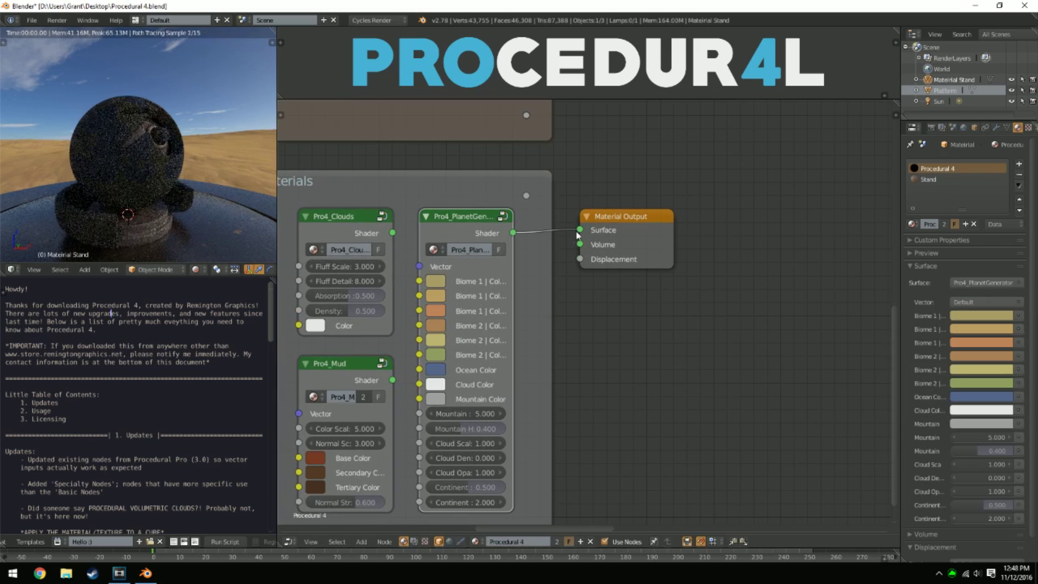
# Inspect the planet material on the stand up close and bring the planet generator's settings into view
pyautogui.moveTo(537, 287); pyautogui.dragTo(585, 304, button='middle')
pyautogui.scroll(3, 141, 172)
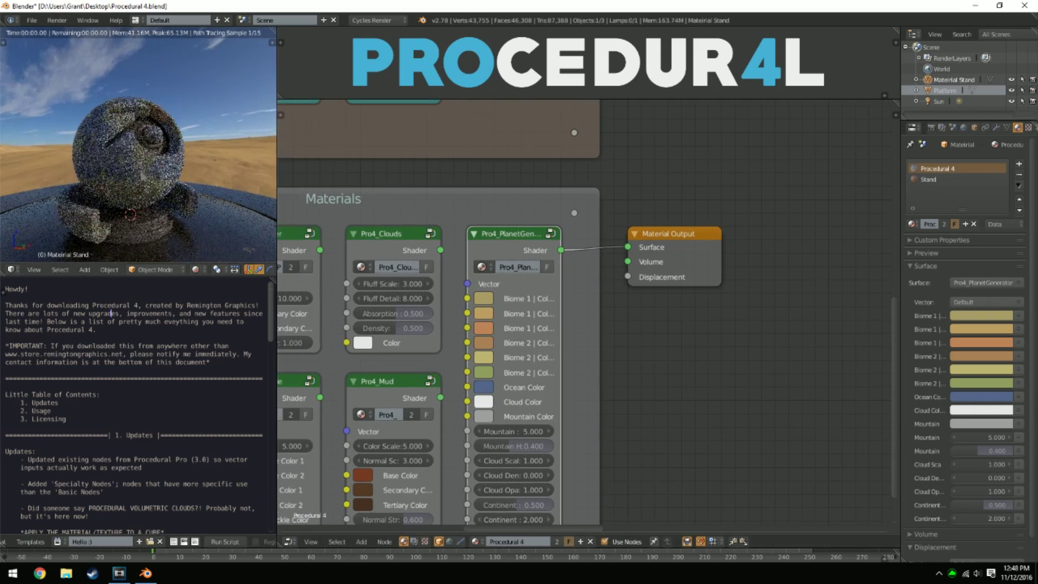
pyautogui.scroll(2, 149, 183)
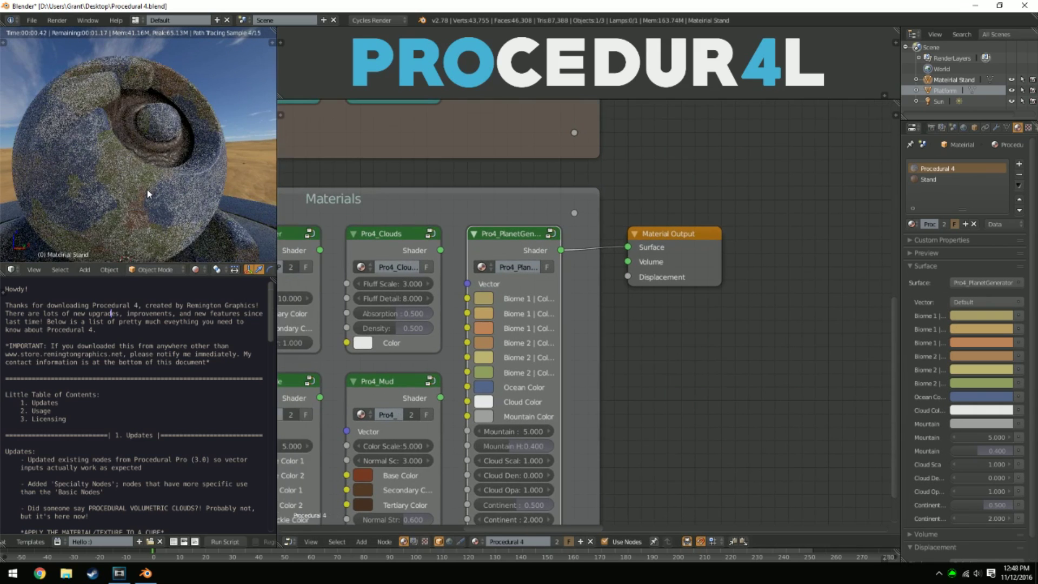
pyautogui.scroll(-2, 556, 292)
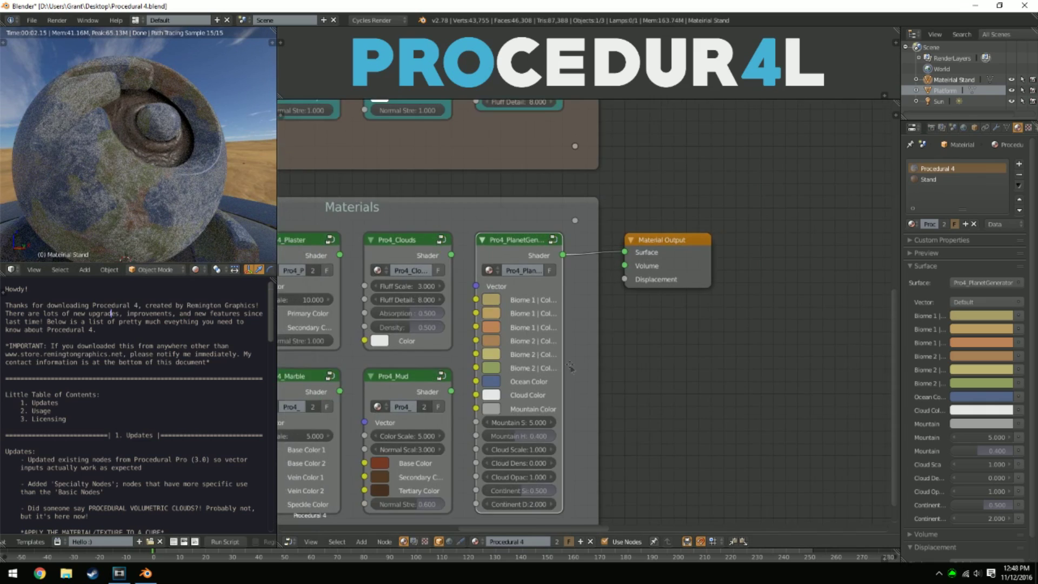